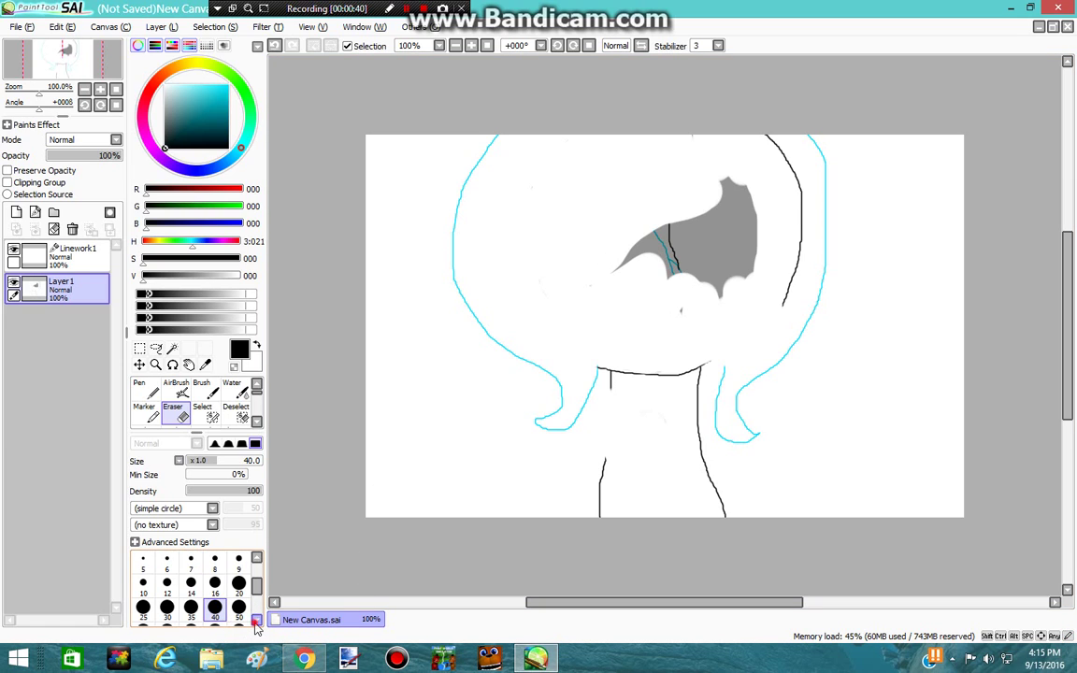
# - Erase the grey shape and the short stray lines inside the head using the Eraser at size 120
pyautogui.click(257, 621)
pyautogui.click(238, 563)
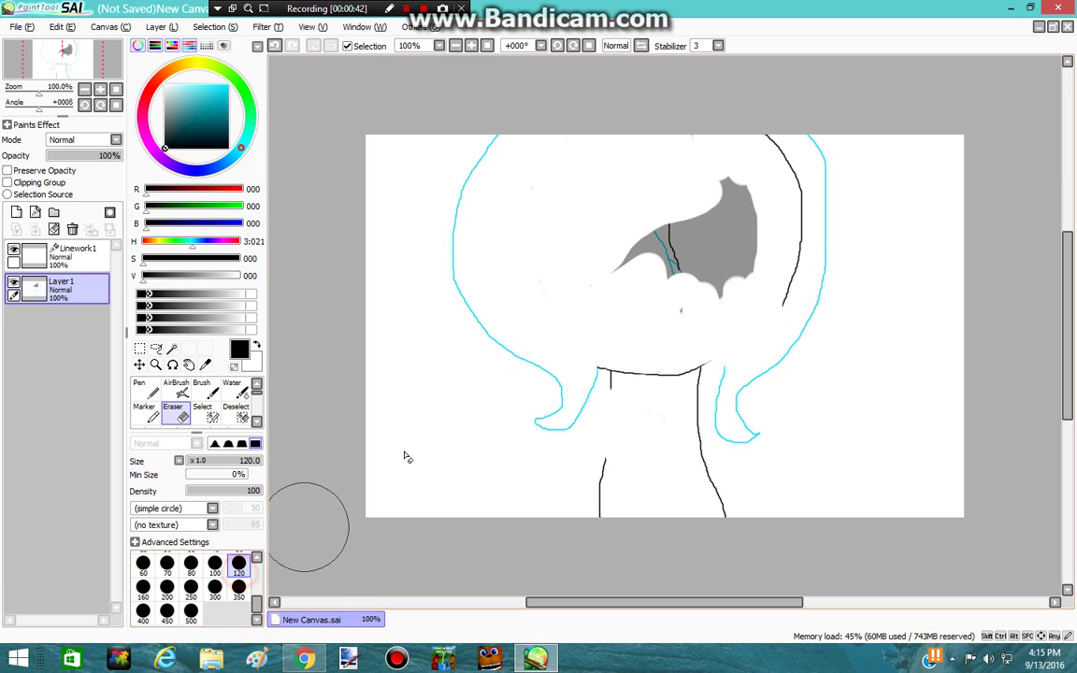
pyautogui.moveTo(674, 245)
pyautogui.mouseDown()
pyautogui.moveTo(712, 229)
pyautogui.moveTo(713, 193)
pyautogui.moveTo(728, 216)
pyautogui.moveTo(725, 273)
pyautogui.moveTo(711, 233)
pyautogui.moveTo(715, 289)
pyautogui.moveTo(679, 123)
pyautogui.moveTo(686, 202)
pyautogui.moveTo(673, 169)
pyautogui.mouseUp()
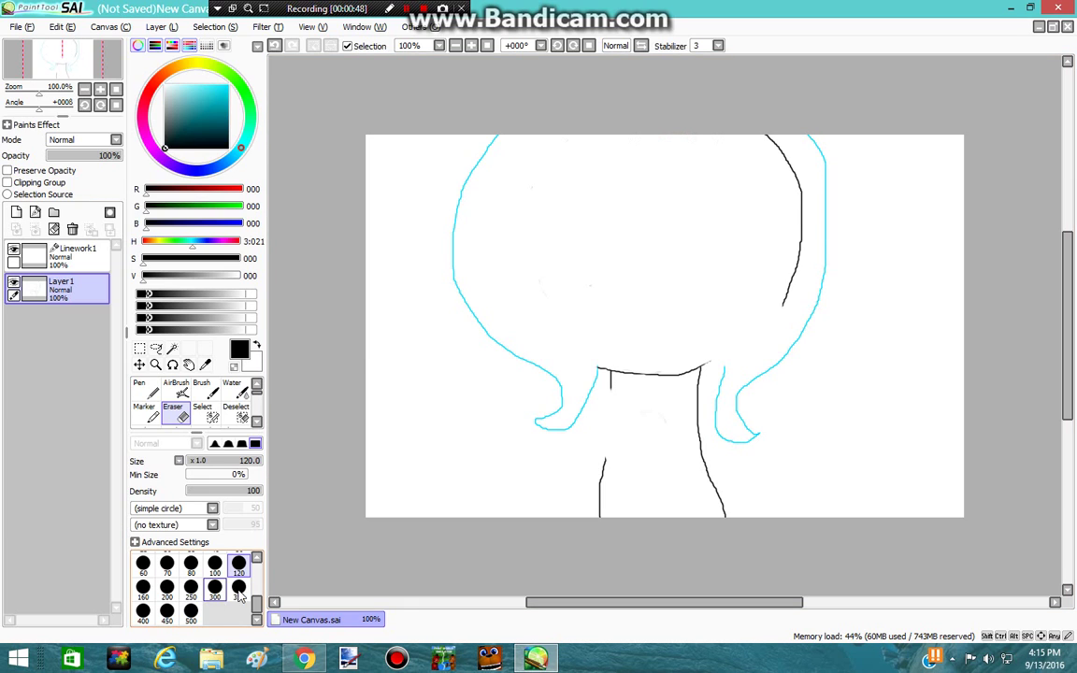
pyautogui.scroll(5, 257, 558)
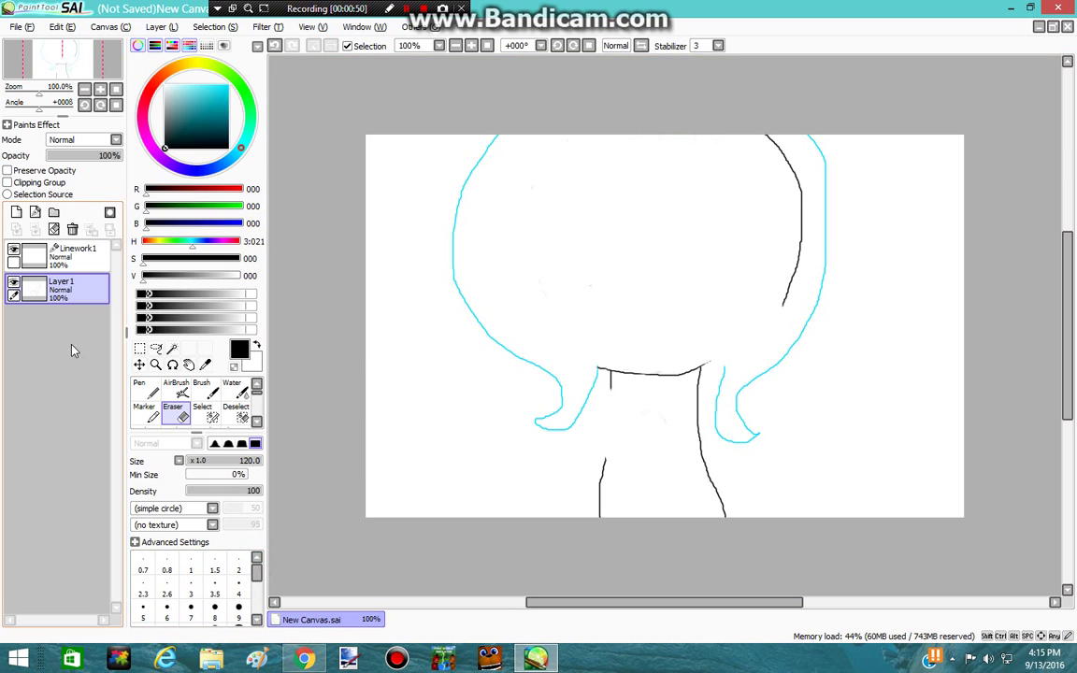
# - Draw the fringe and the inner hair edges around the face with the Pen, using the light blue sampled from the hair outline
pyautogui.click(138, 393)
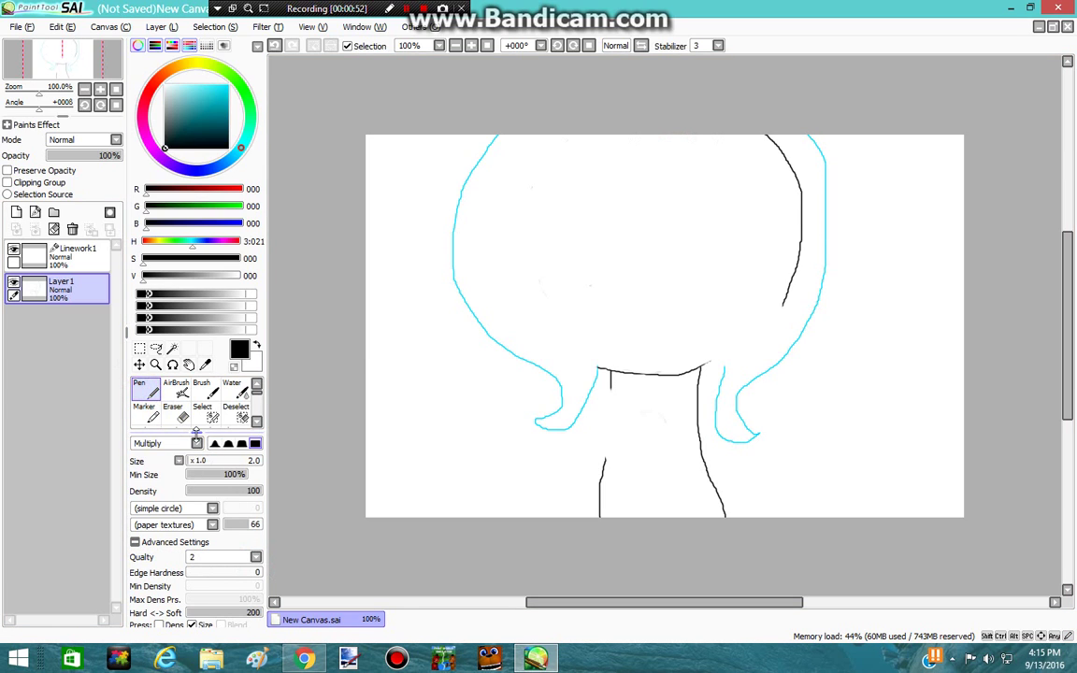
pyautogui.moveTo(196, 433); pyautogui.dragTo(195, 620)
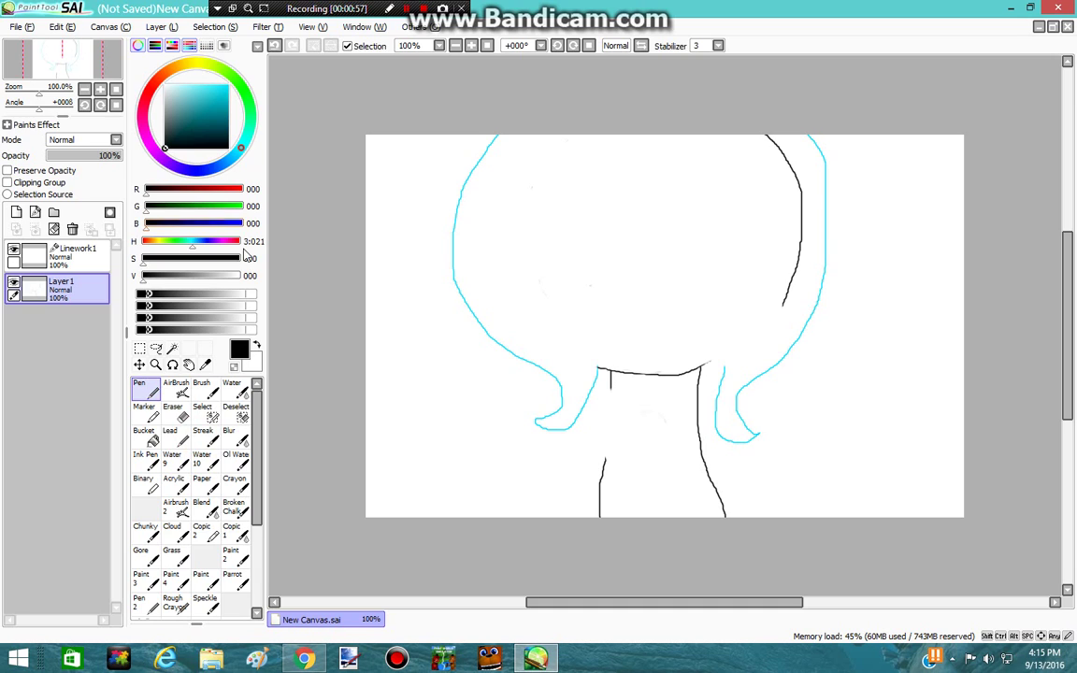
pyautogui.click(206, 363)
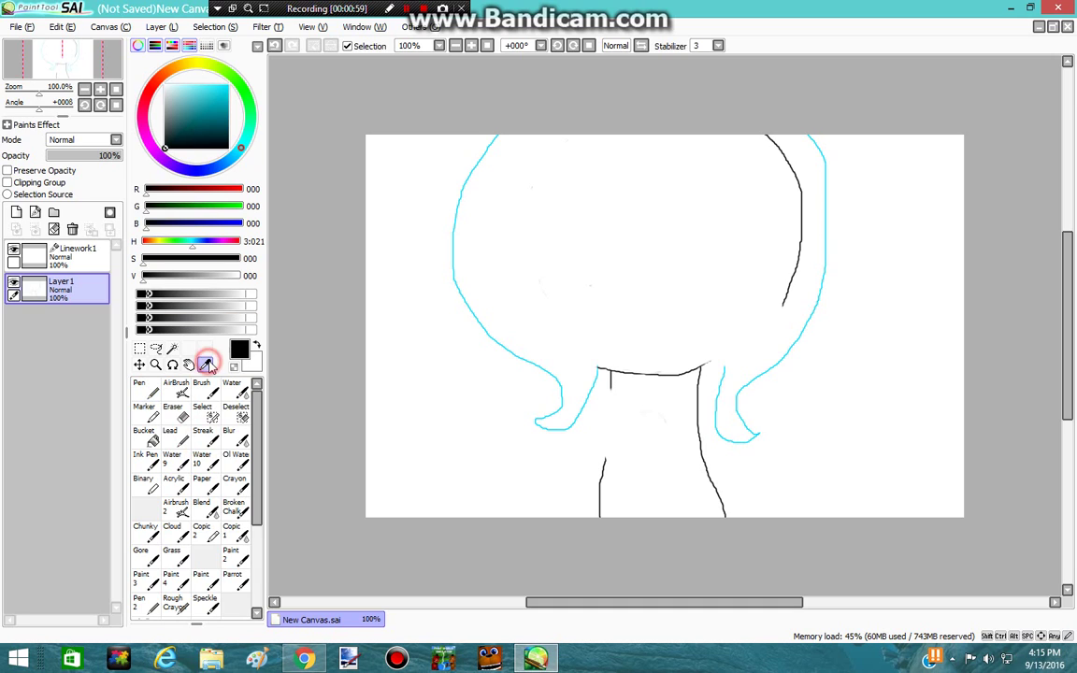
pyautogui.click(478, 313)
pyautogui.click(156, 389)
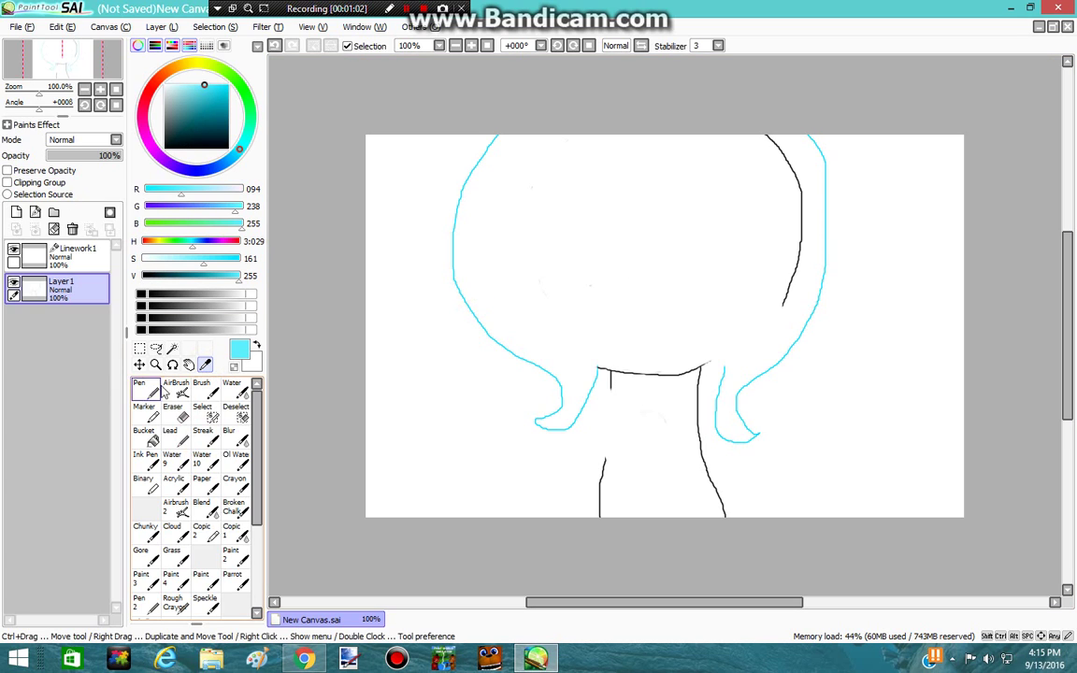
pyautogui.click(146, 389)
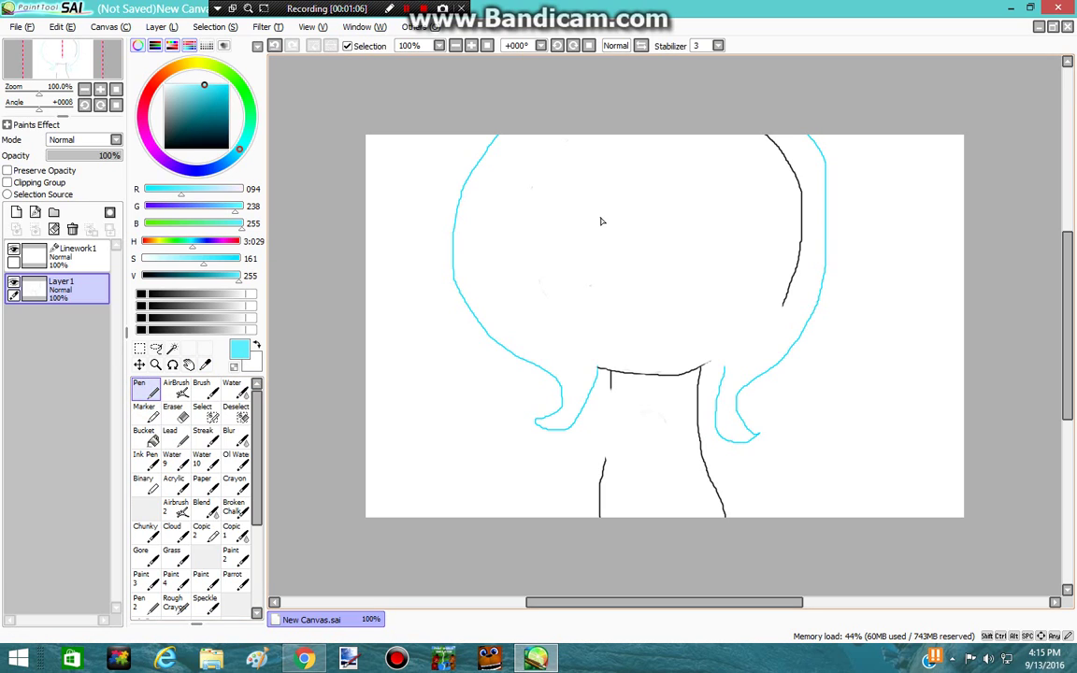
pyautogui.moveTo(597, 221)
pyautogui.mouseDown()
pyautogui.moveTo(590, 231)
pyautogui.moveTo(624, 272)
pyautogui.mouseUp()
pyautogui.click(694, 252)
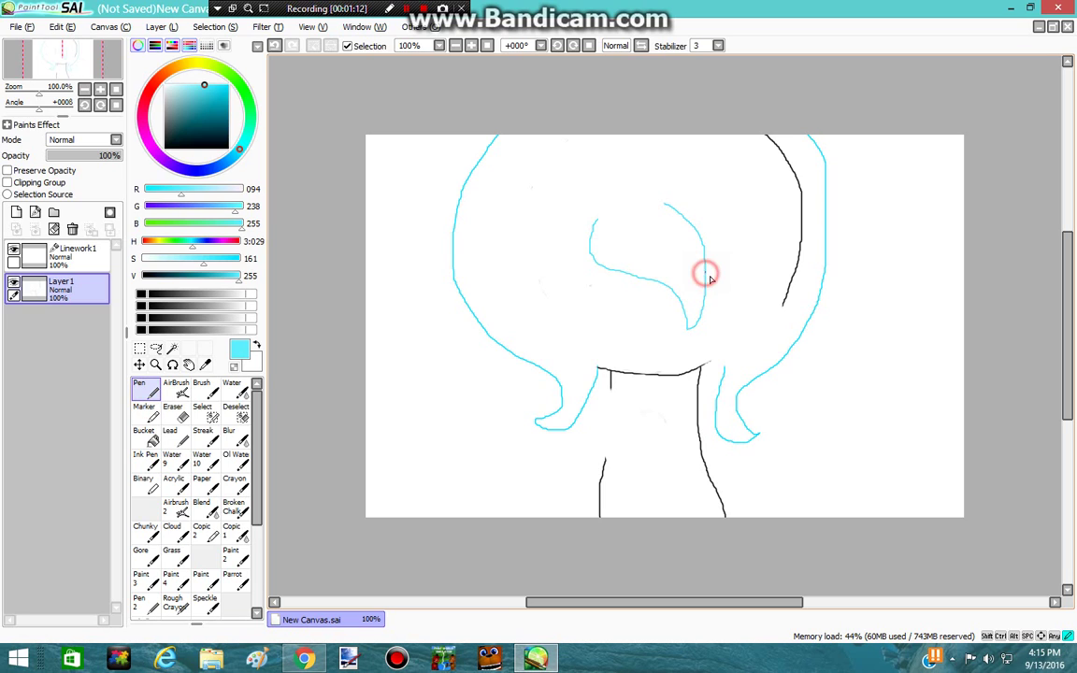
pyautogui.moveTo(705, 273); pyautogui.dragTo(727, 330)
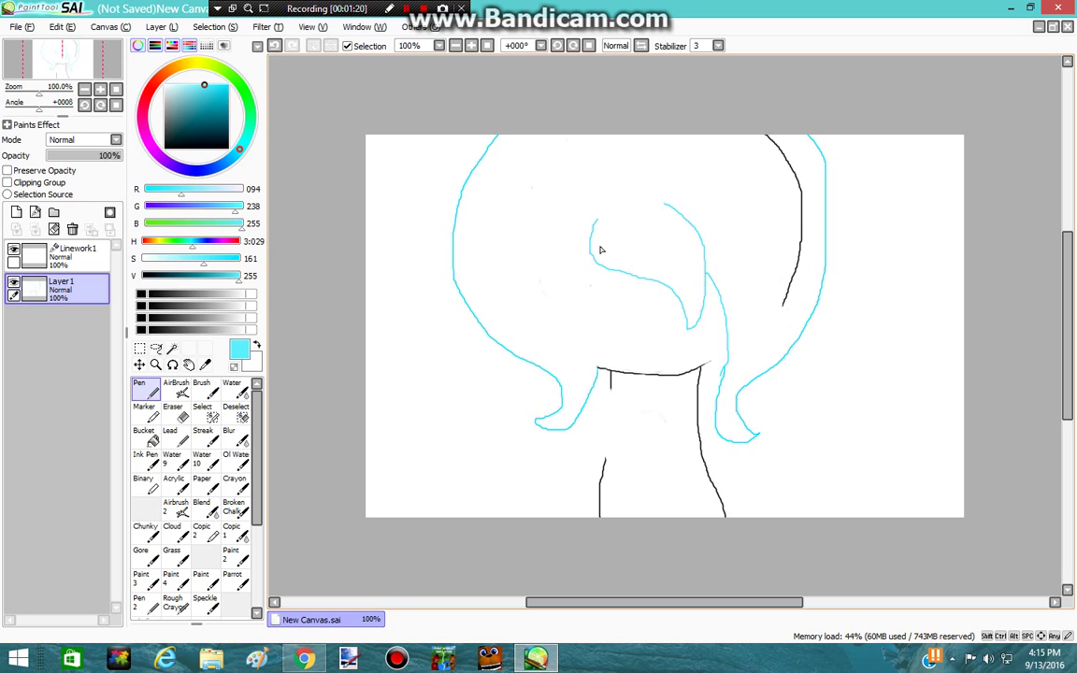
pyautogui.moveTo(590, 255); pyautogui.dragTo(599, 270)
# - Extend the jawline to the hair strand and close the gap in the neck outline with the Pen in black
pyautogui.moveTo(204, 84); pyautogui.dragTo(162, 151)
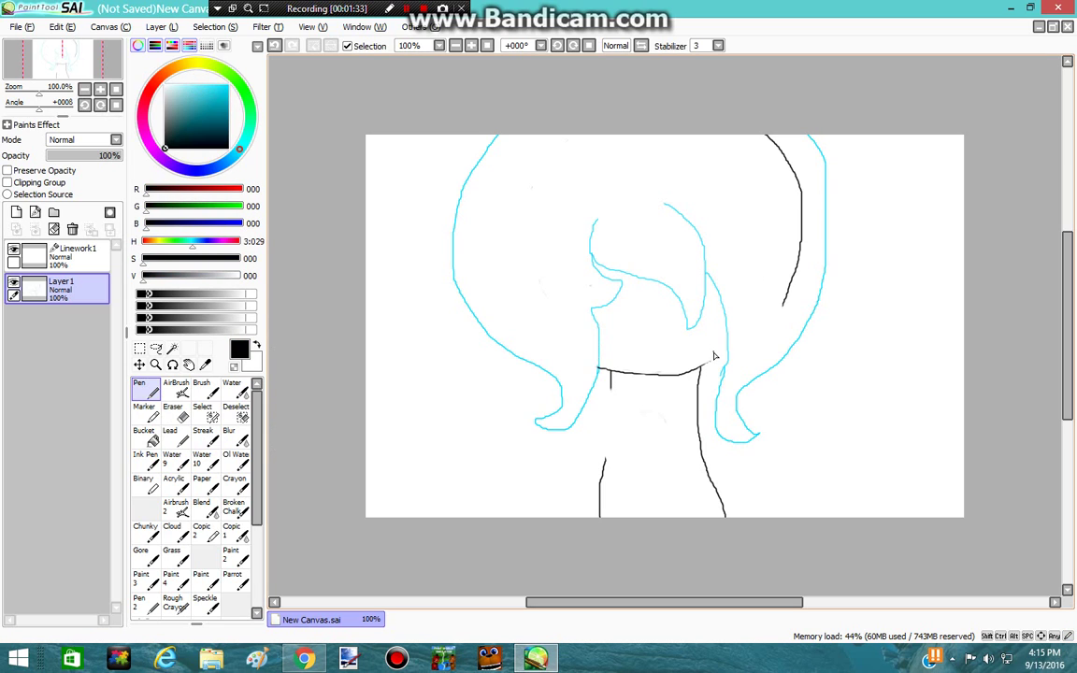
pyautogui.moveTo(727, 351); pyautogui.dragTo(714, 364)
pyautogui.moveTo(612, 386); pyautogui.dragTo(605, 458)
# - Draw a black ear on each side of the hair, with a short curved line inside each ear
pyautogui.moveTo(494, 140)
pyautogui.mouseDown()
pyautogui.moveTo(465, 144)
pyautogui.moveTo(425, 181)
pyautogui.mouseUp()
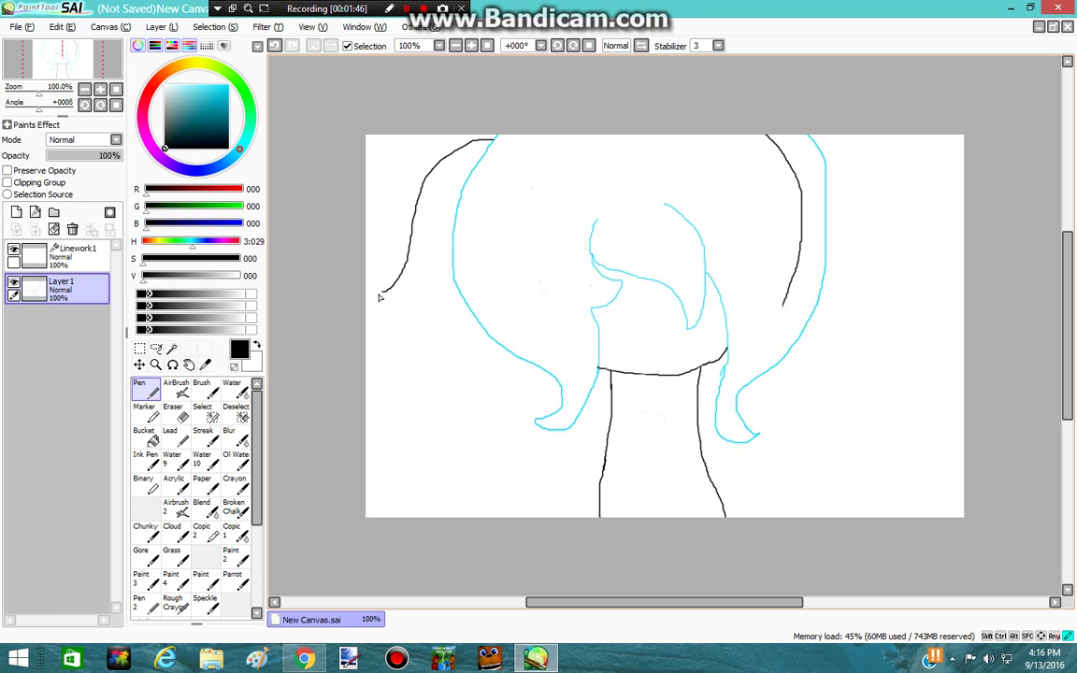
pyautogui.moveTo(377, 298)
pyautogui.mouseDown()
pyautogui.moveTo(432, 315)
pyautogui.moveTo(466, 306)
pyautogui.mouseUp()
pyautogui.moveTo(826, 278); pyautogui.dragTo(877, 224)
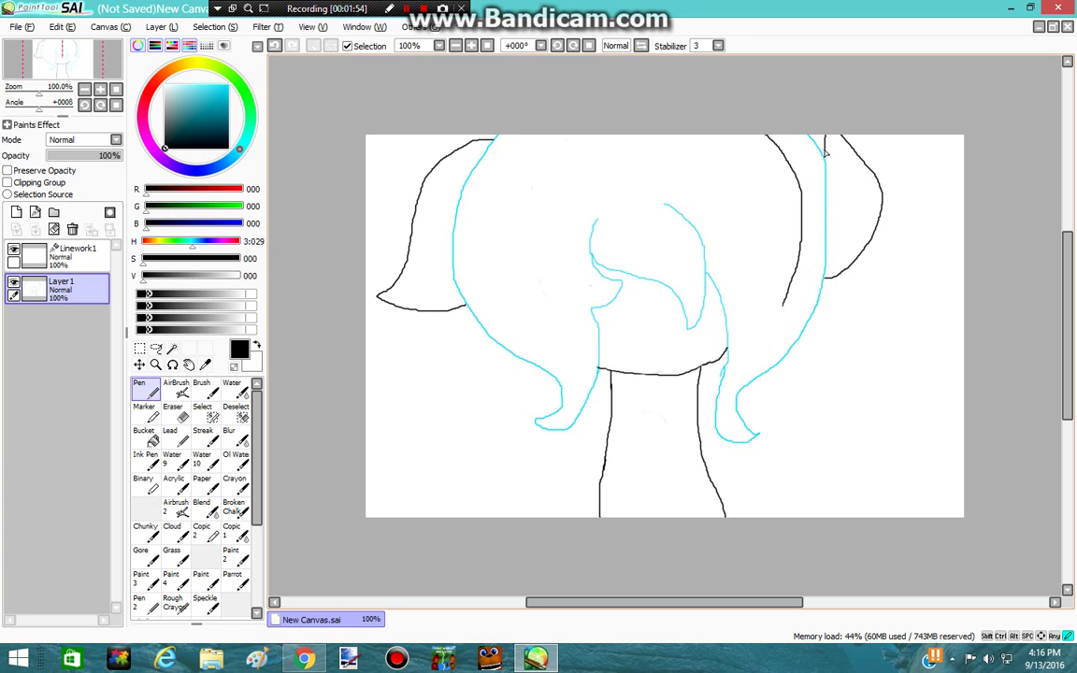
pyautogui.moveTo(825, 159); pyautogui.dragTo(825, 158)
pyautogui.moveTo(445, 184); pyautogui.dragTo(432, 277)
pyautogui.moveTo(848, 237); pyautogui.dragTo(849, 202)
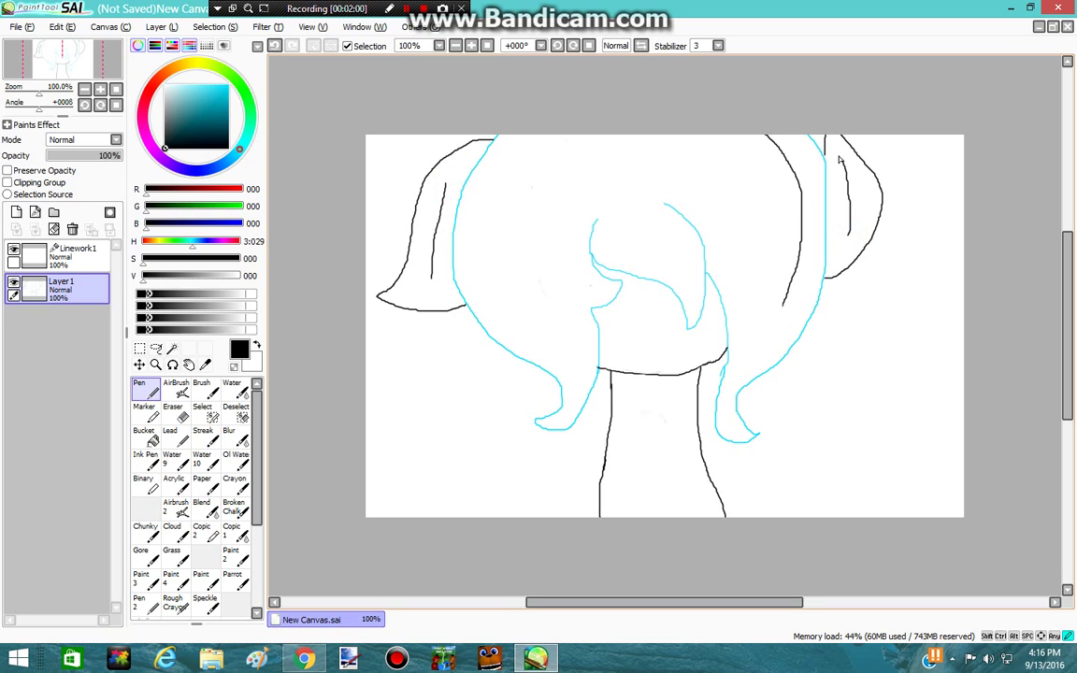
pyautogui.click(838, 199)
# - Switch to Chrome, rewind the "Hide and Seek" YouTube video to about 0:06, and return to PaintTool SAI
pyautogui.hotkey('alt', 'Tab')
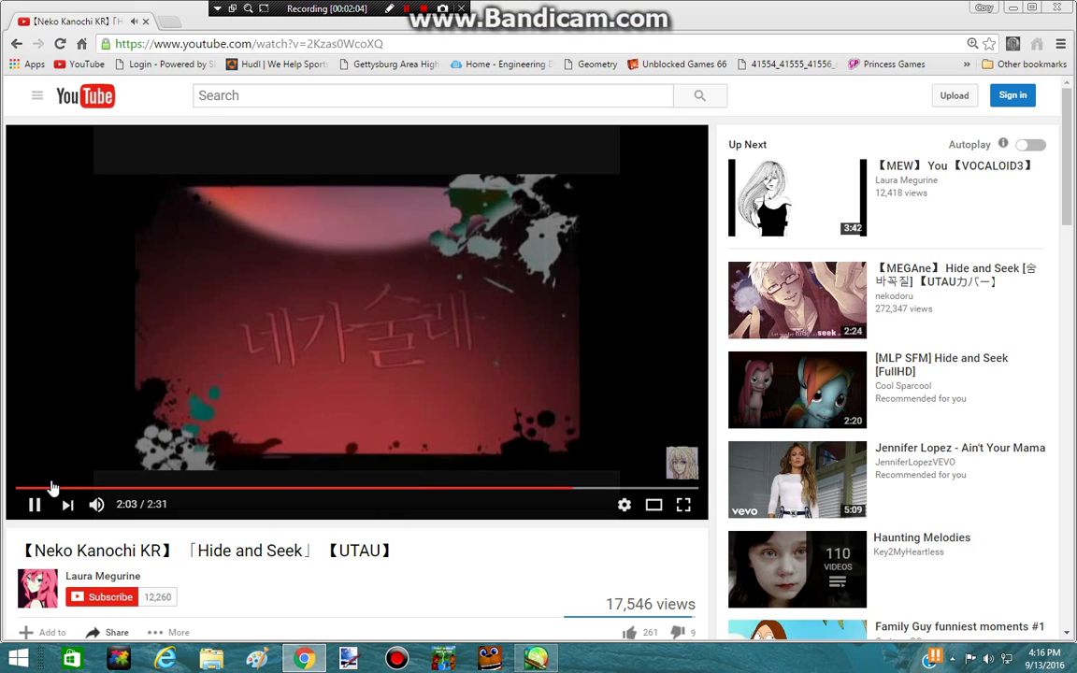
pyautogui.click(46, 488)
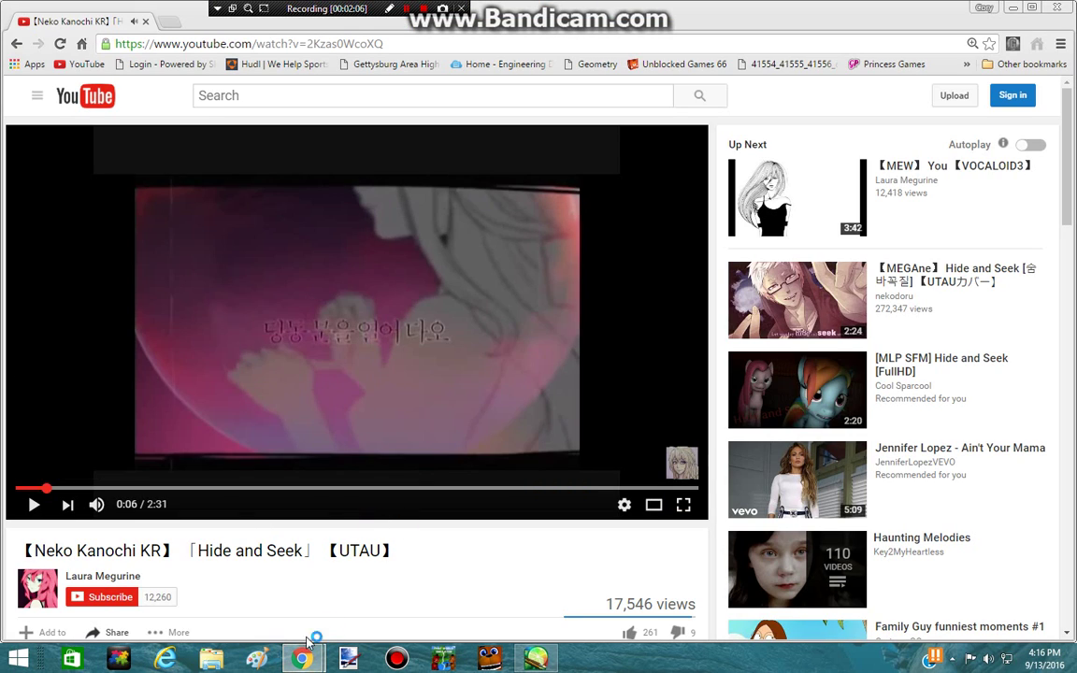
pyautogui.click(536, 659)
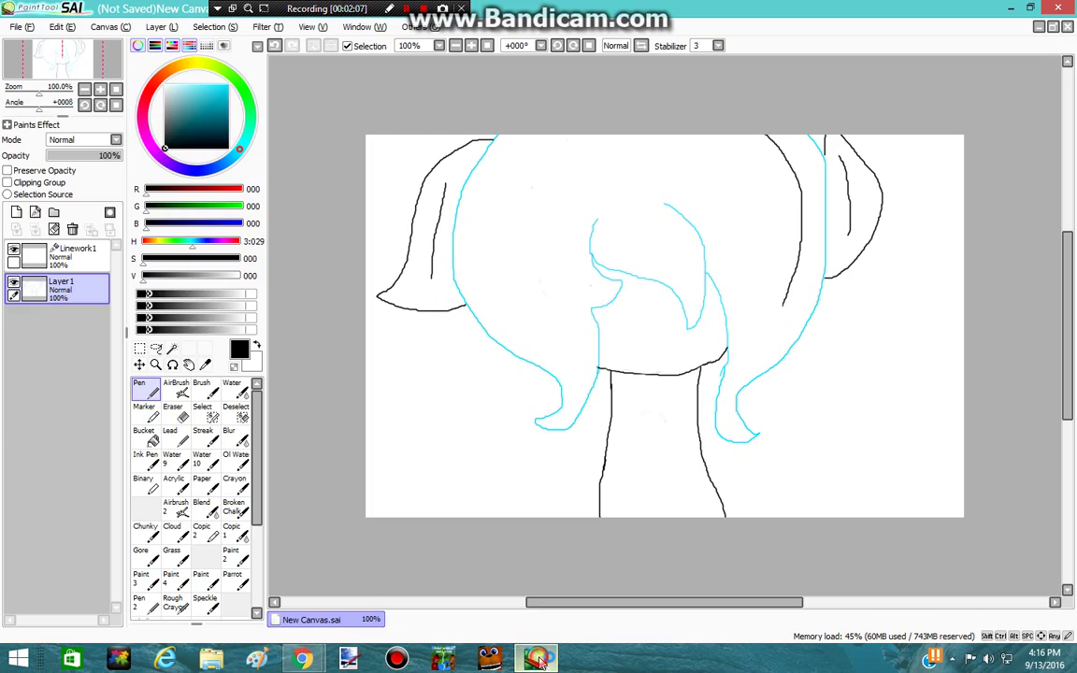
# - Close the Kongregate window in Chrome and return to PaintTool SAI
pyautogui.click(302, 659)
pyautogui.moveTo(458, 532)
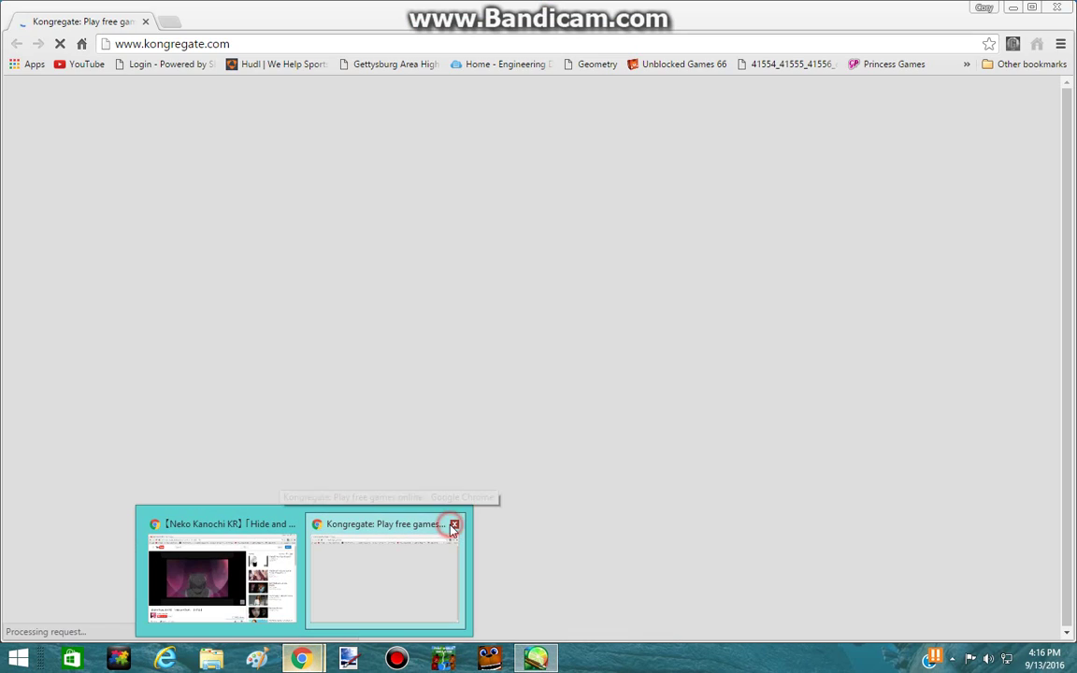
pyautogui.click(454, 525)
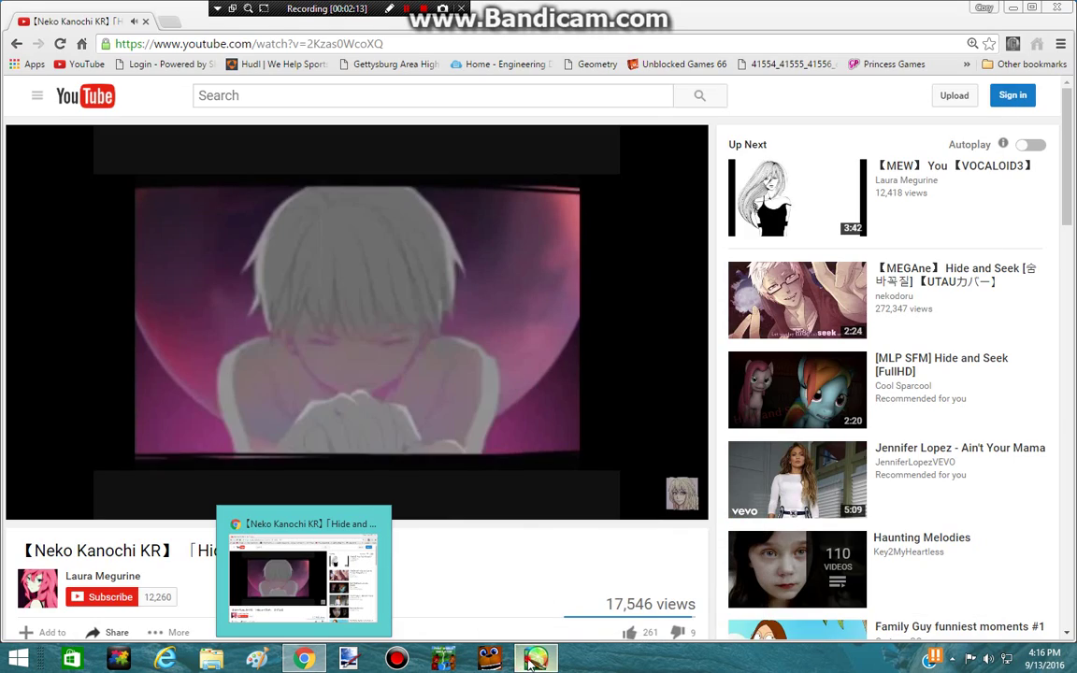
pyautogui.click(533, 660)
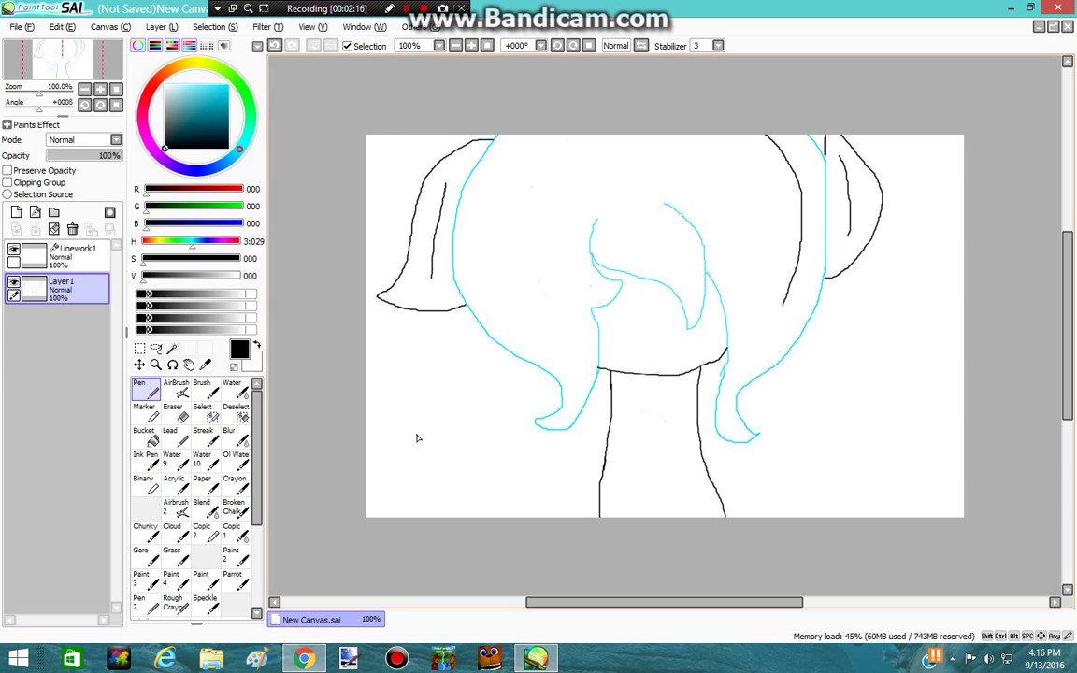
# - Erase the black curved line running inside the right side of the hair
pyautogui.click(174, 411)
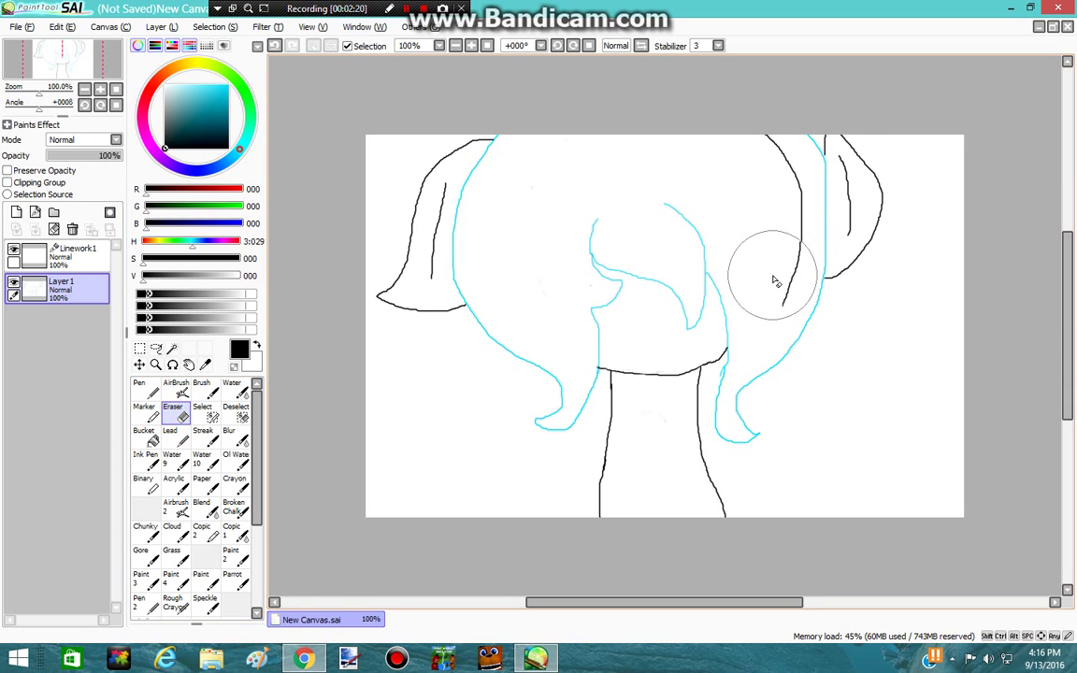
pyautogui.moveTo(774, 281)
pyautogui.mouseDown()
pyautogui.moveTo(776, 221)
pyautogui.moveTo(742, 151)
pyautogui.mouseUp()
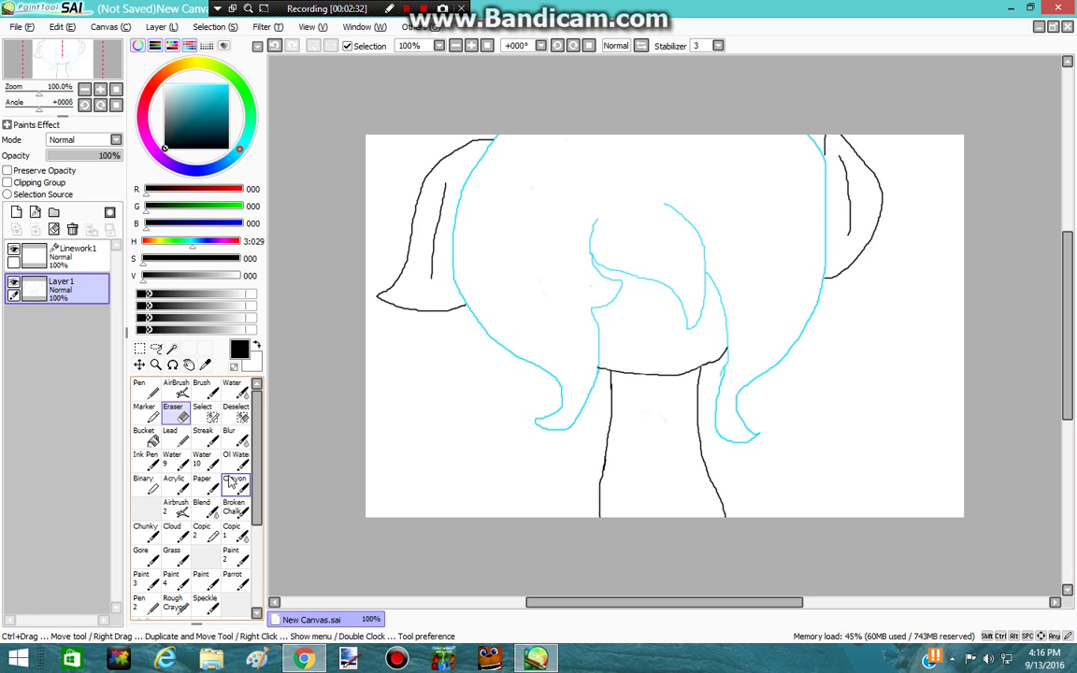
# - Fill the hair with the Bucket, using the sampled outline blue lightened to RGB 124, 234, 255
pyautogui.click(148, 437)
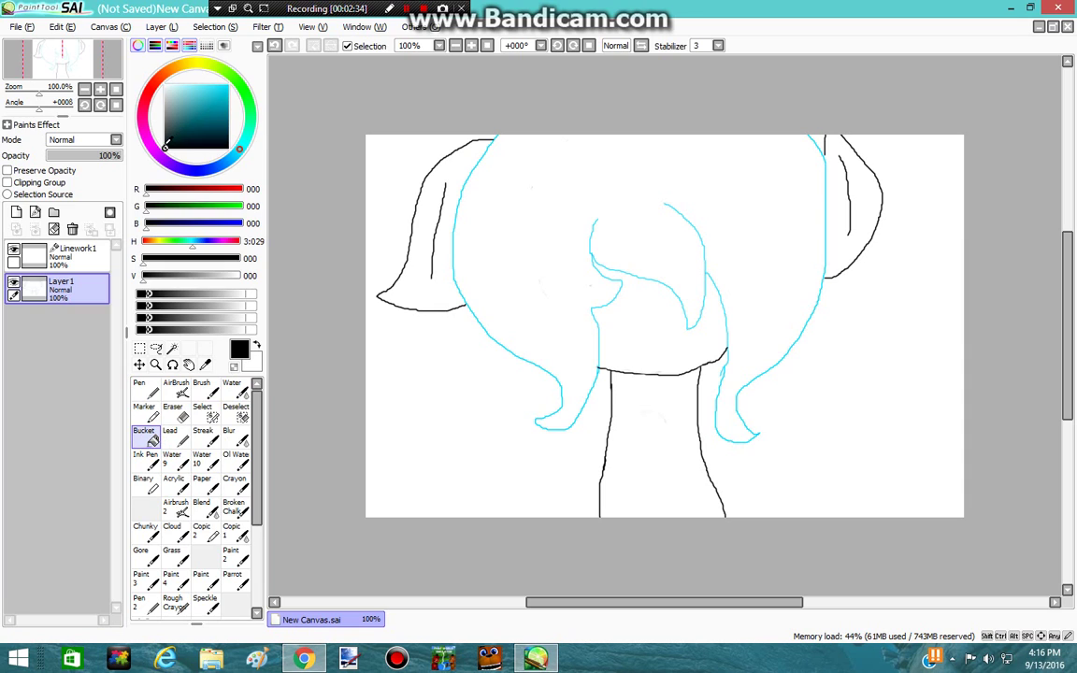
pyautogui.moveTo(165, 145); pyautogui.dragTo(227, 85)
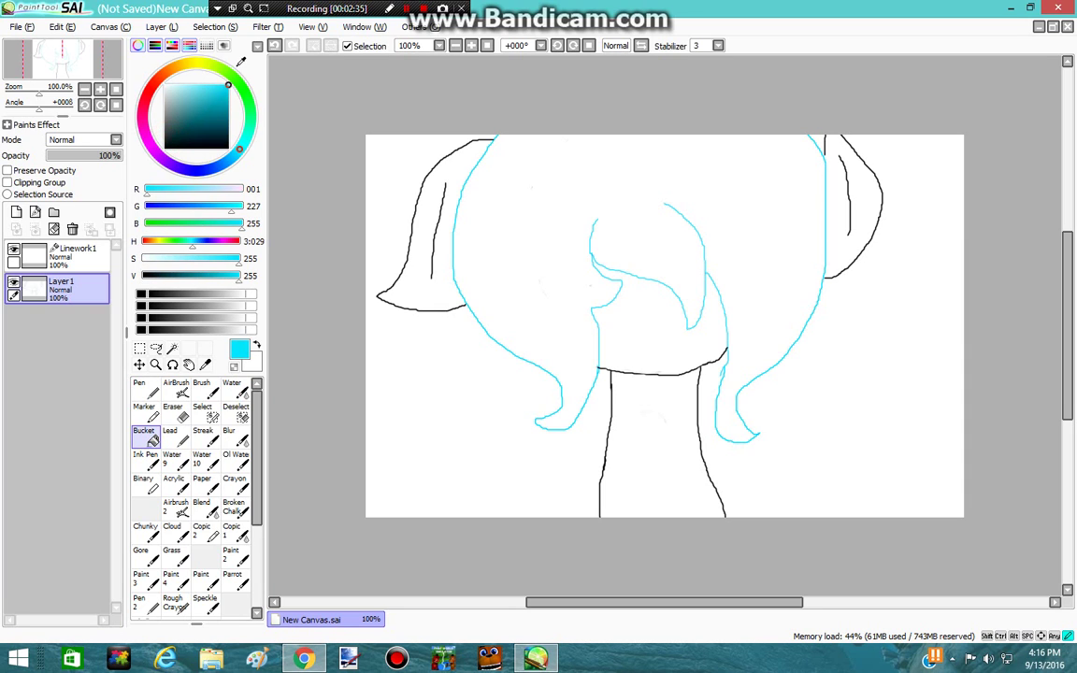
pyautogui.click(206, 364)
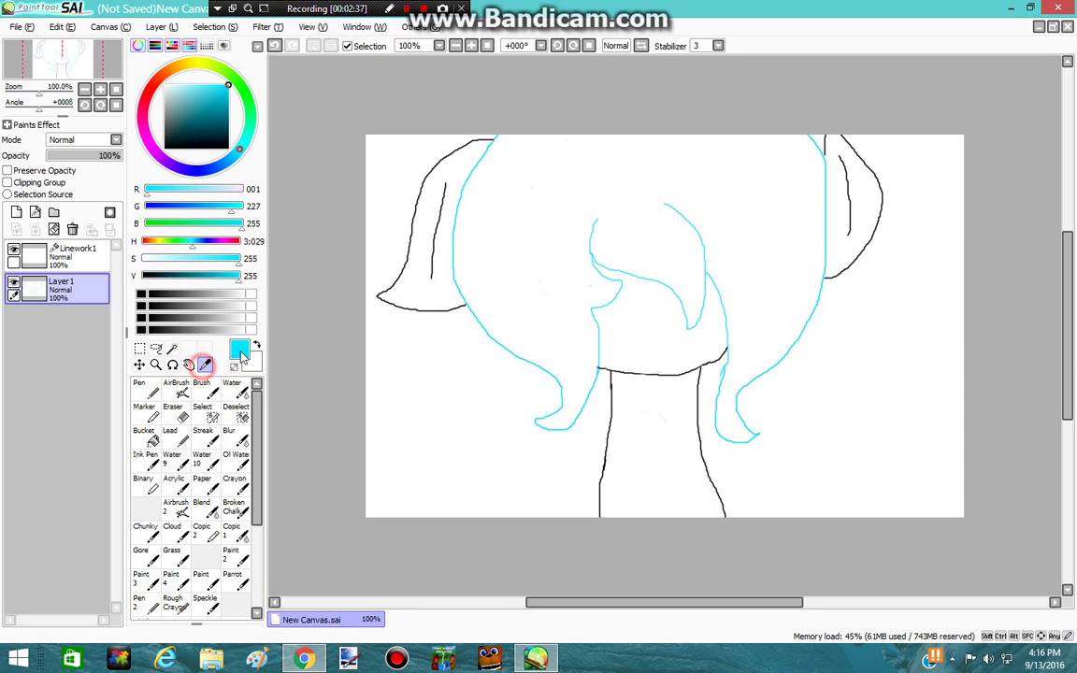
pyautogui.click(595, 251)
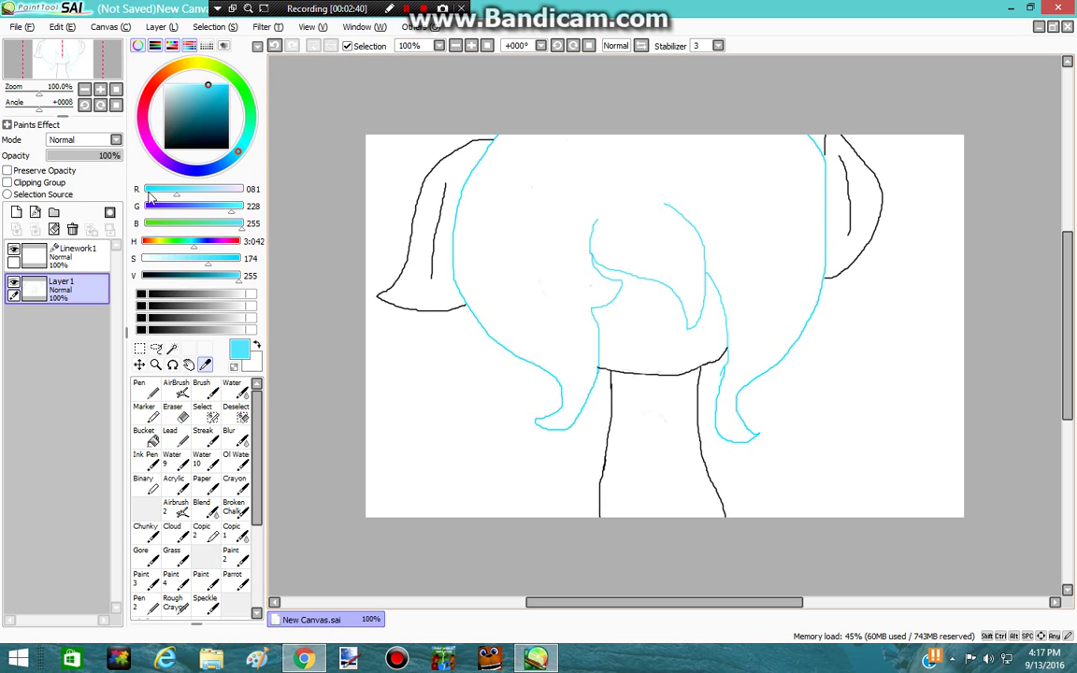
pyautogui.moveTo(211, 82); pyautogui.dragTo(199, 82)
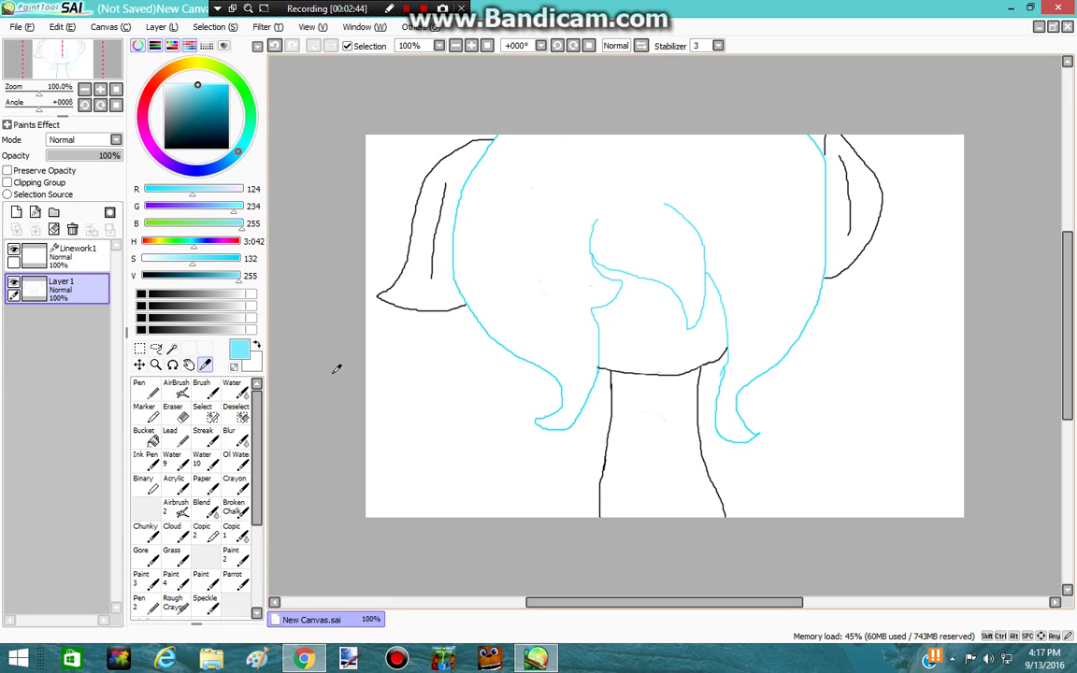
pyautogui.click(151, 441)
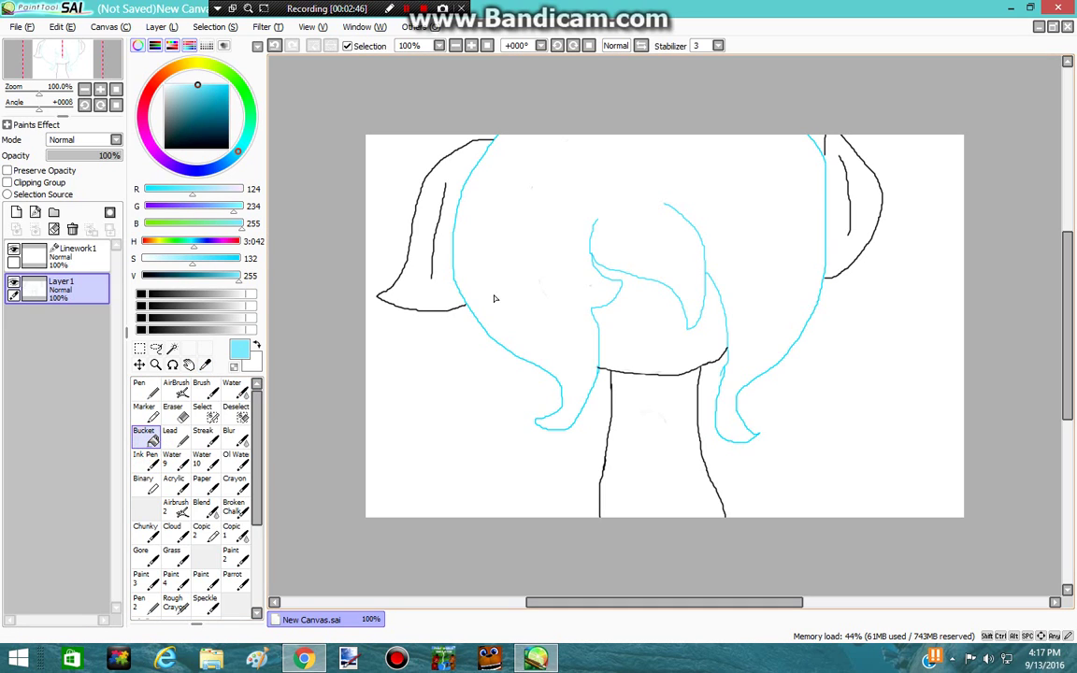
pyautogui.click(537, 291)
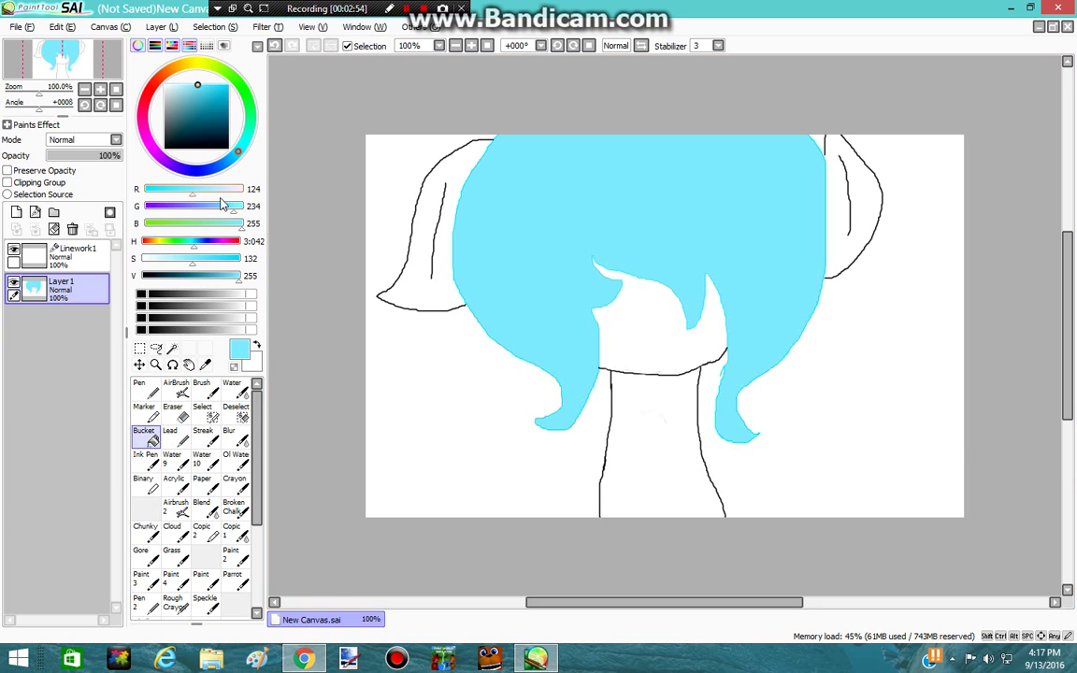
# - Fill both ears and the face with pale blue at RGB 218, 234, 255
pyautogui.moveTo(193, 190); pyautogui.dragTo(229, 192)
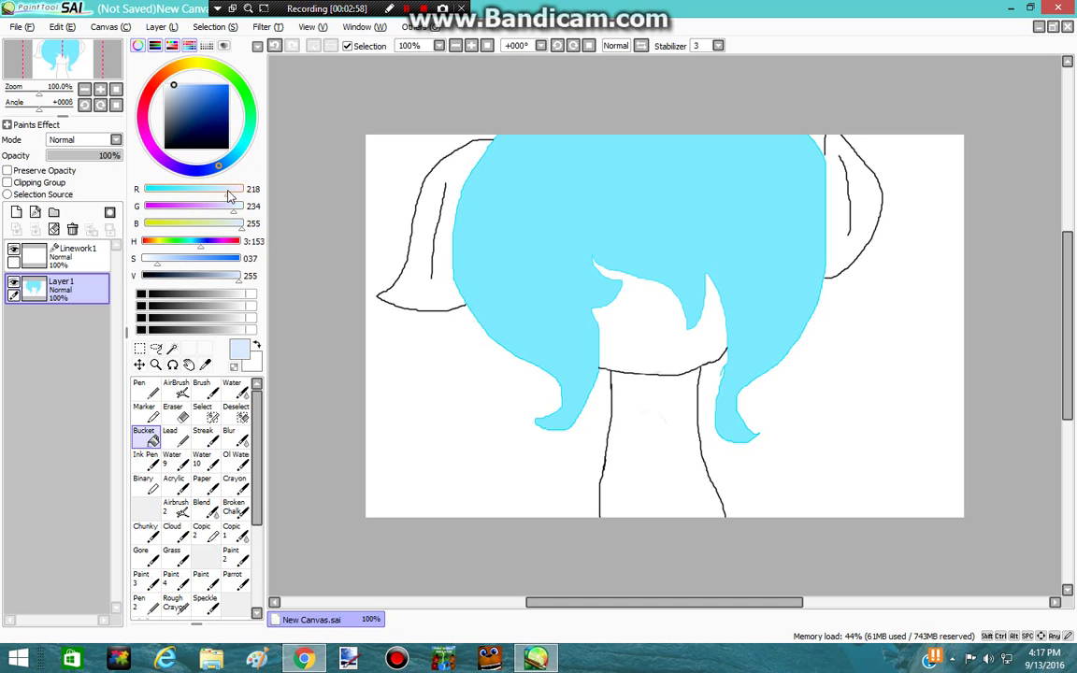
pyautogui.click(440, 283)
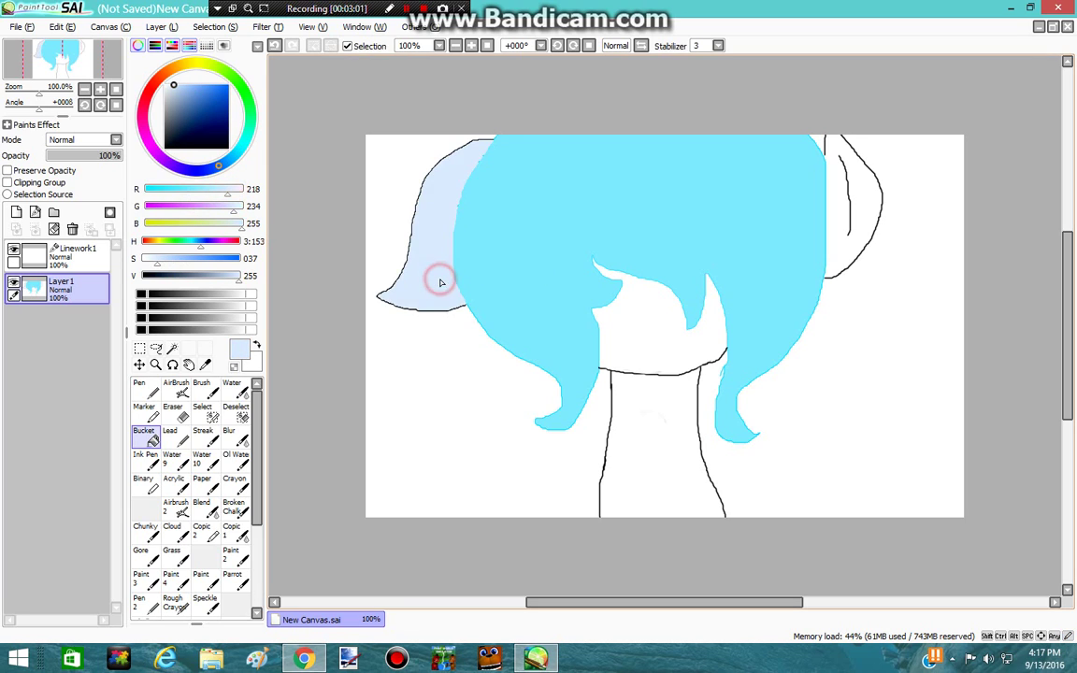
pyautogui.click(862, 195)
pyautogui.click(650, 346)
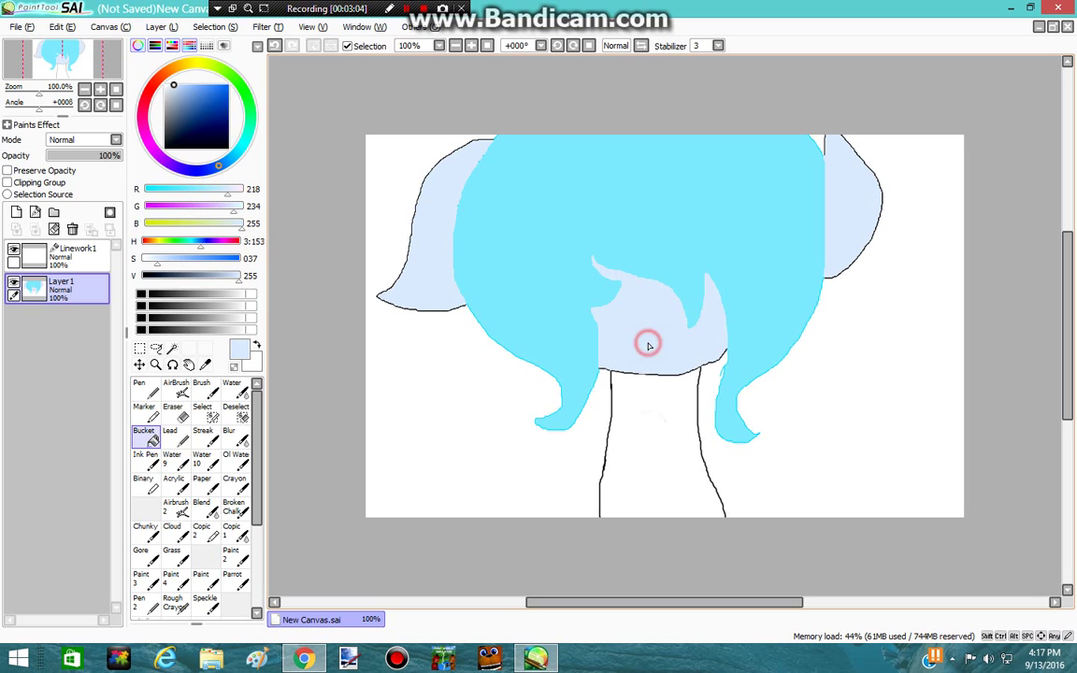
# - Try filling the neck with the same pale blue and undo that fill
pyautogui.click(649, 429)
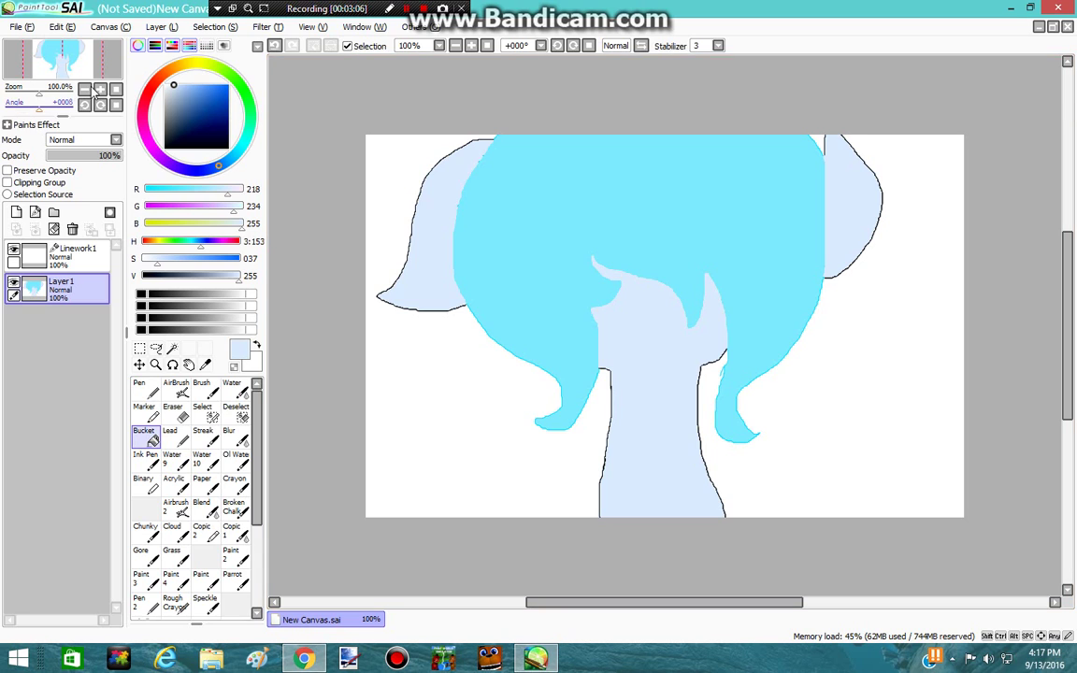
pyautogui.click(153, 394)
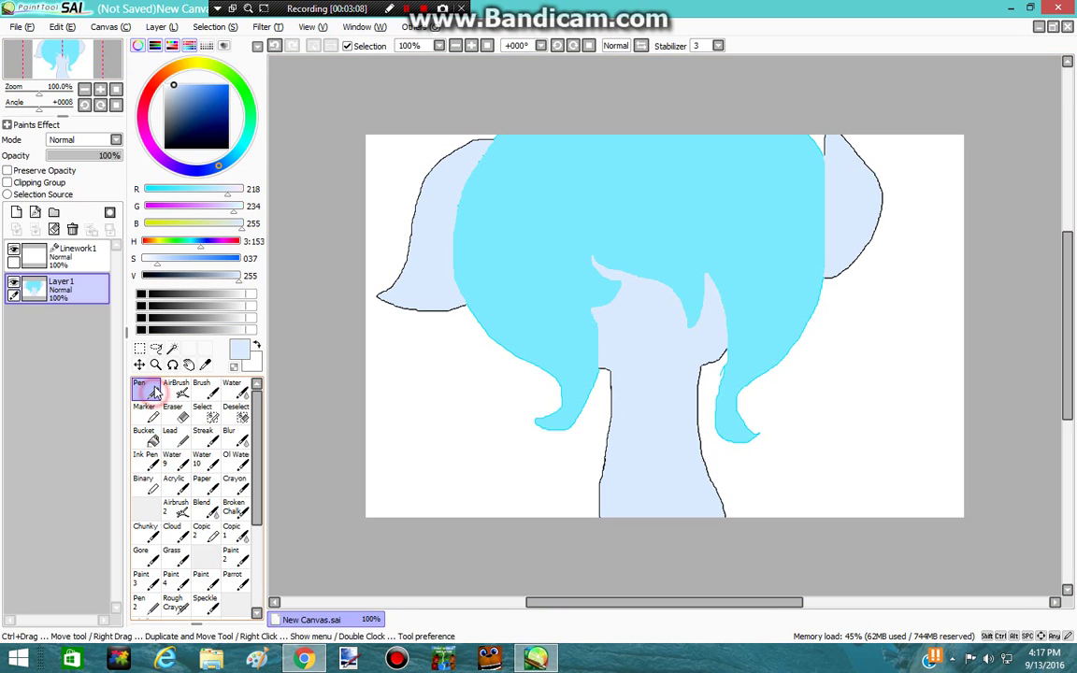
pyautogui.click(62, 26)
pyautogui.click(67, 47)
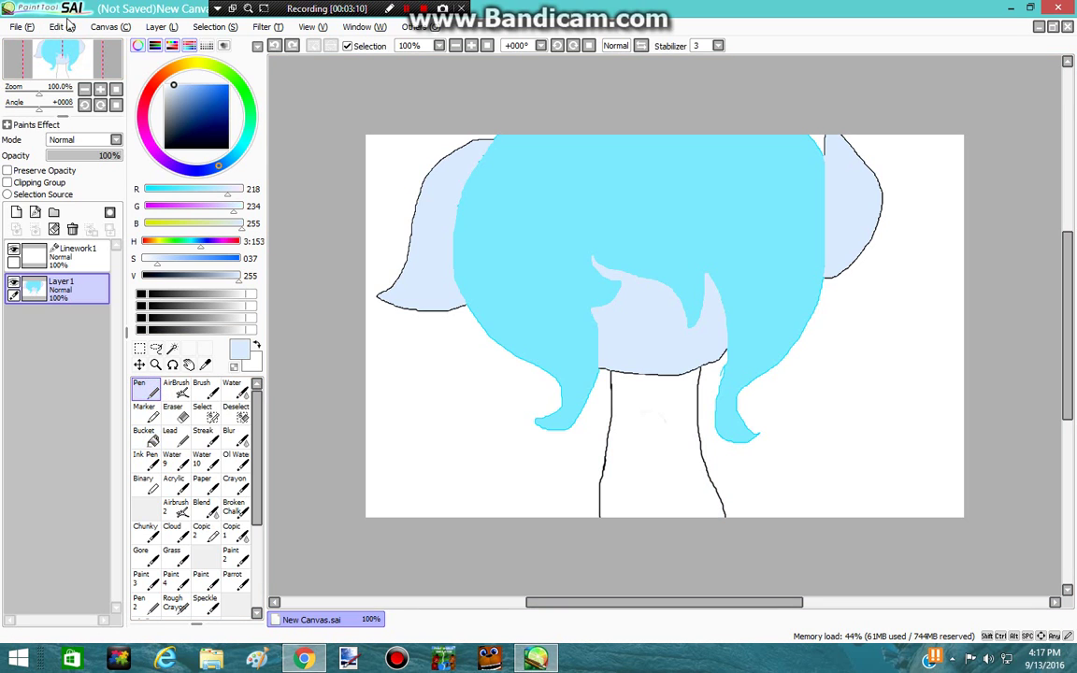
# - Undo the pale blue fill of the face
pyautogui.click(61, 26)
pyautogui.click(71, 44)
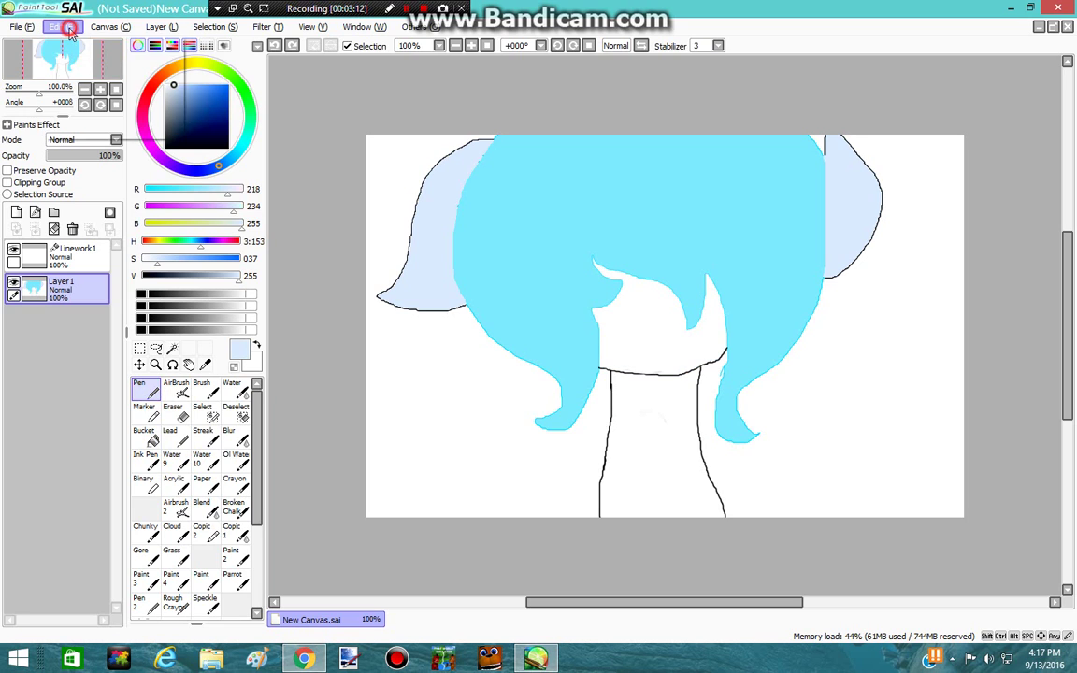
pyautogui.click(69, 30)
pyautogui.click(68, 28)
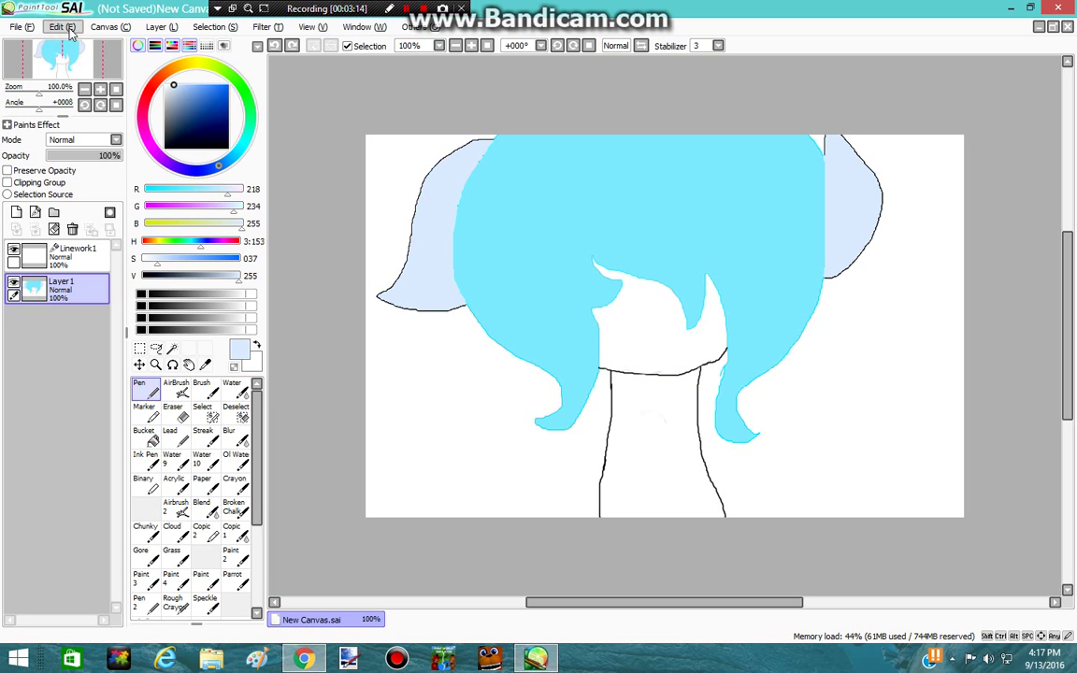
# - Fill the face and the neck with pale blue at RGB 218, 234, 255 using the Bucket
pyautogui.click(150, 436)
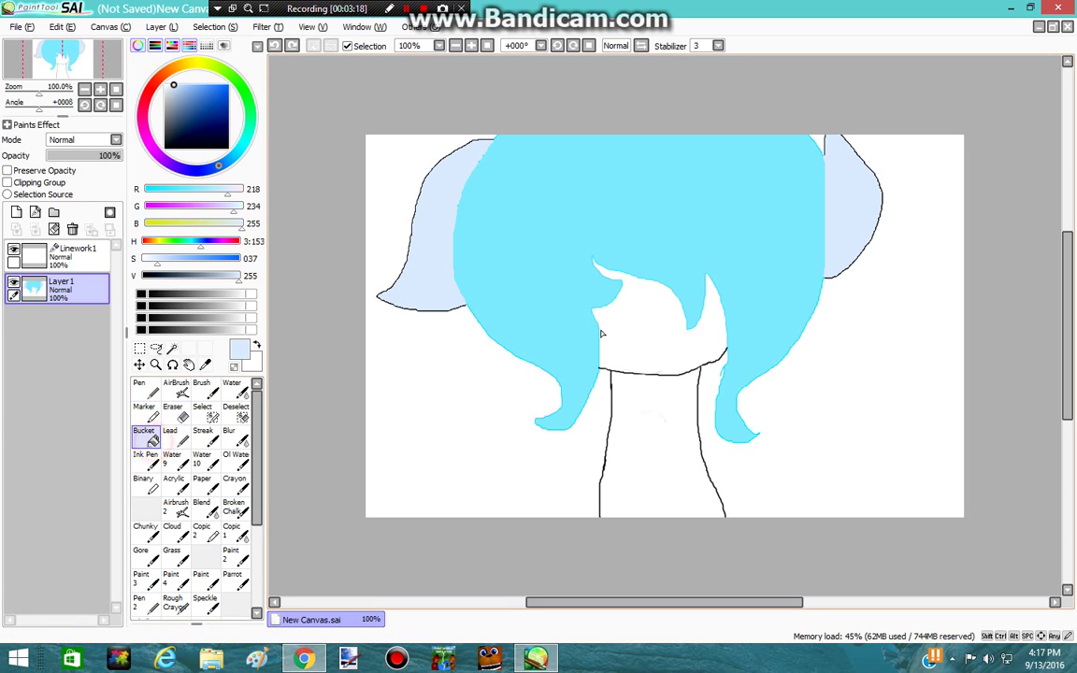
pyautogui.click(716, 325)
pyautogui.click(654, 428)
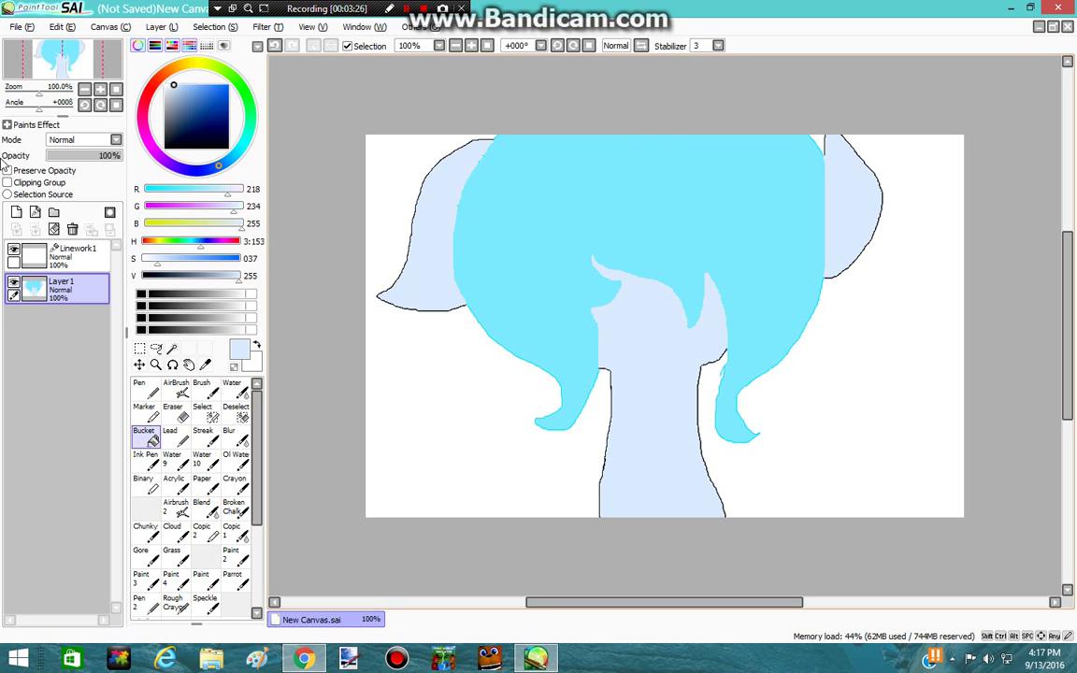
# - Draw a curved black inner line inside each ear with the Pen at RGB 0, 0, 0
pyautogui.click(147, 393)
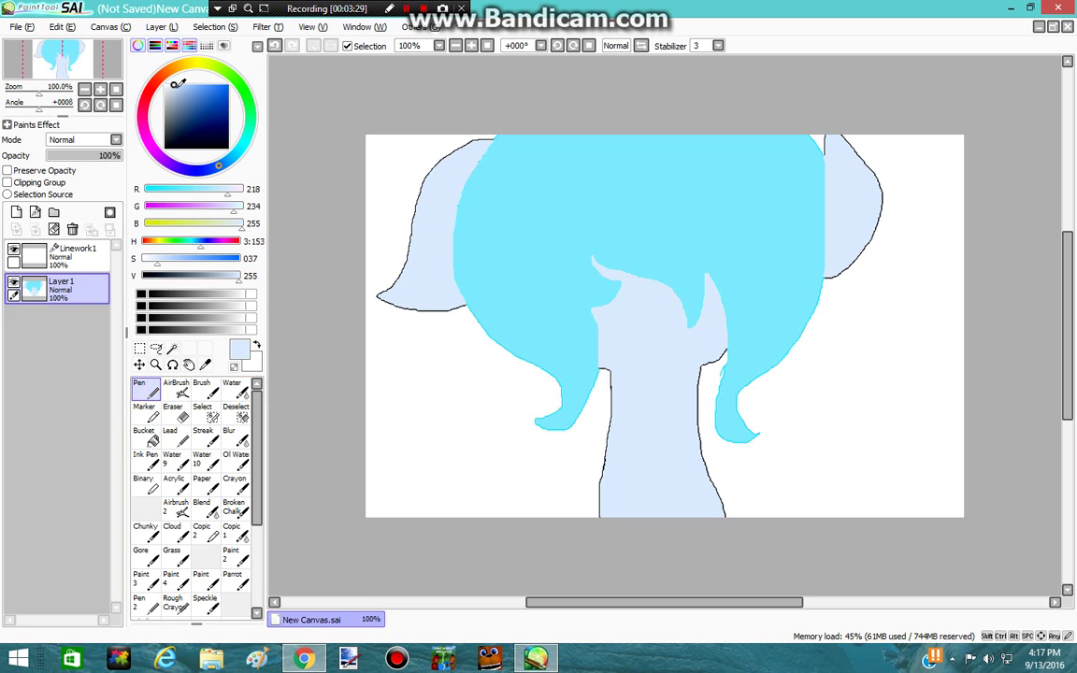
pyautogui.moveTo(190, 91); pyautogui.dragTo(228, 148)
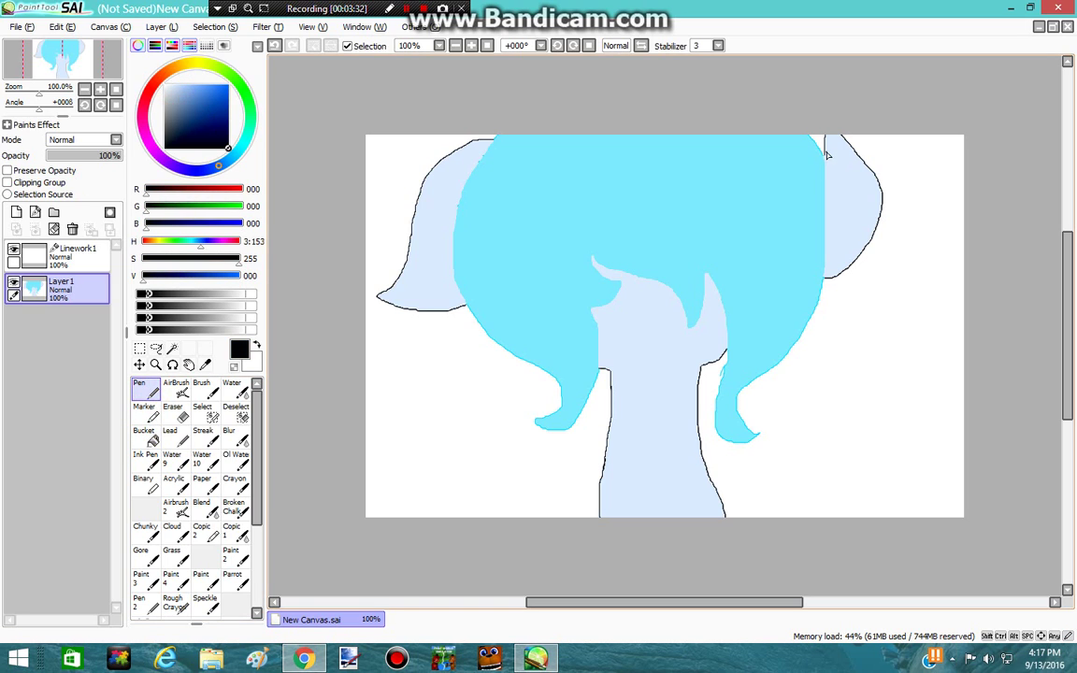
pyautogui.moveTo(838, 154)
pyautogui.mouseDown()
pyautogui.moveTo(856, 218)
pyautogui.moveTo(846, 245)
pyautogui.mouseUp()
pyautogui.moveTo(450, 185); pyautogui.dragTo(432, 288)
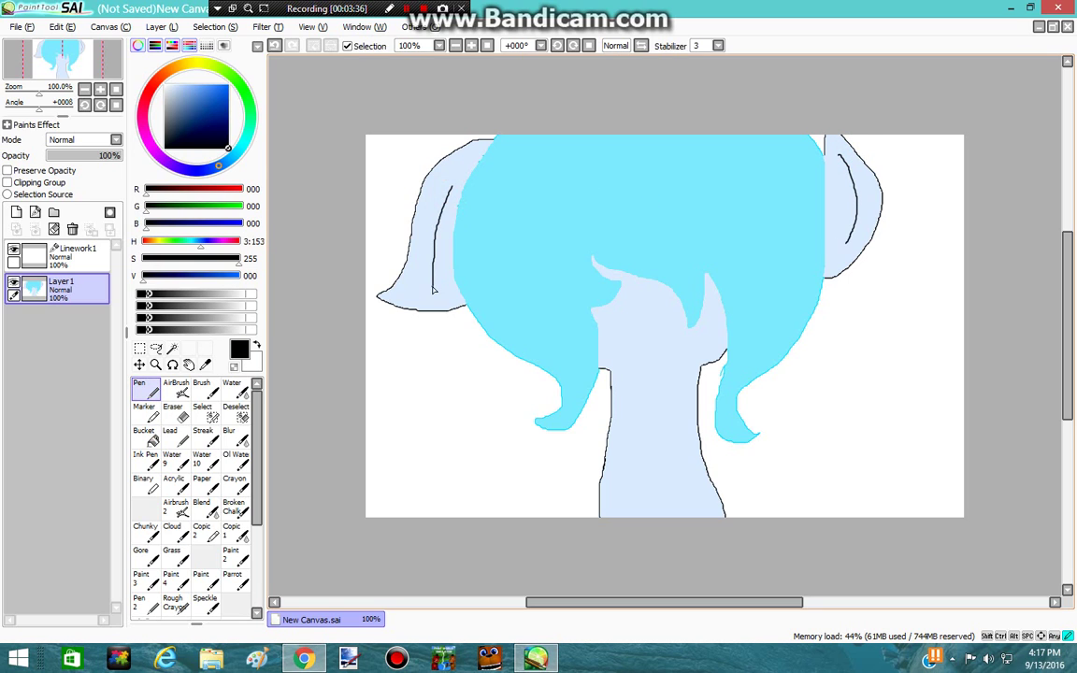
# - Redraw the black chin line above the neck and draw two mirrored curved lines on the face reaching up to the fringe
pyautogui.moveTo(603, 371)
pyautogui.mouseDown()
pyautogui.moveTo(681, 372)
pyautogui.moveTo(724, 354)
pyautogui.mouseUp()
pyautogui.moveTo(597, 350)
pyautogui.mouseDown()
pyautogui.moveTo(643, 360)
pyautogui.moveTo(650, 352)
pyautogui.moveTo(650, 279)
pyautogui.mouseUp()
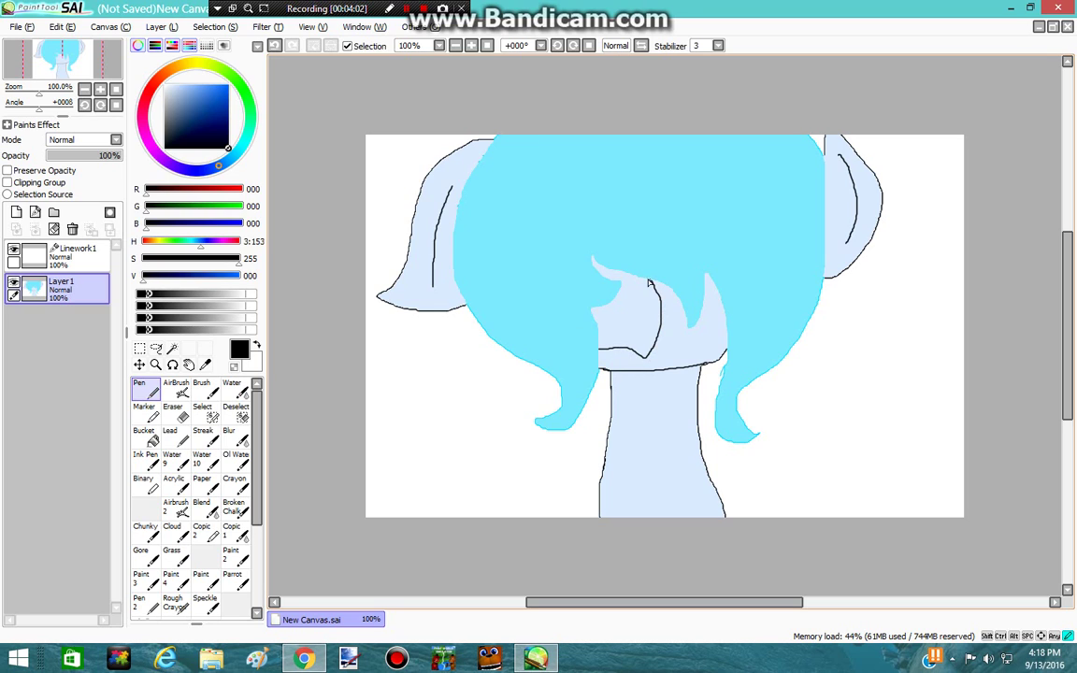
pyautogui.moveTo(727, 338)
pyautogui.mouseDown()
pyautogui.moveTo(684, 355)
pyautogui.moveTo(667, 285)
pyautogui.mouseUp()
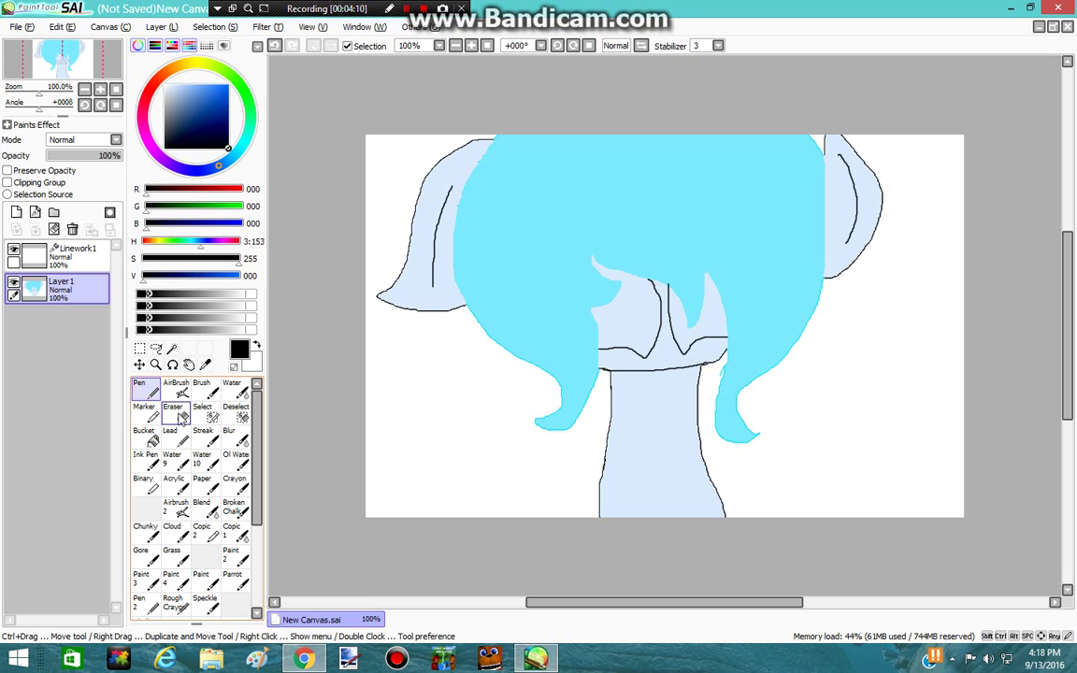
# - Try filling the enclosed area on the left of the face with white using the Bucket and undo that fill
pyautogui.click(142, 436)
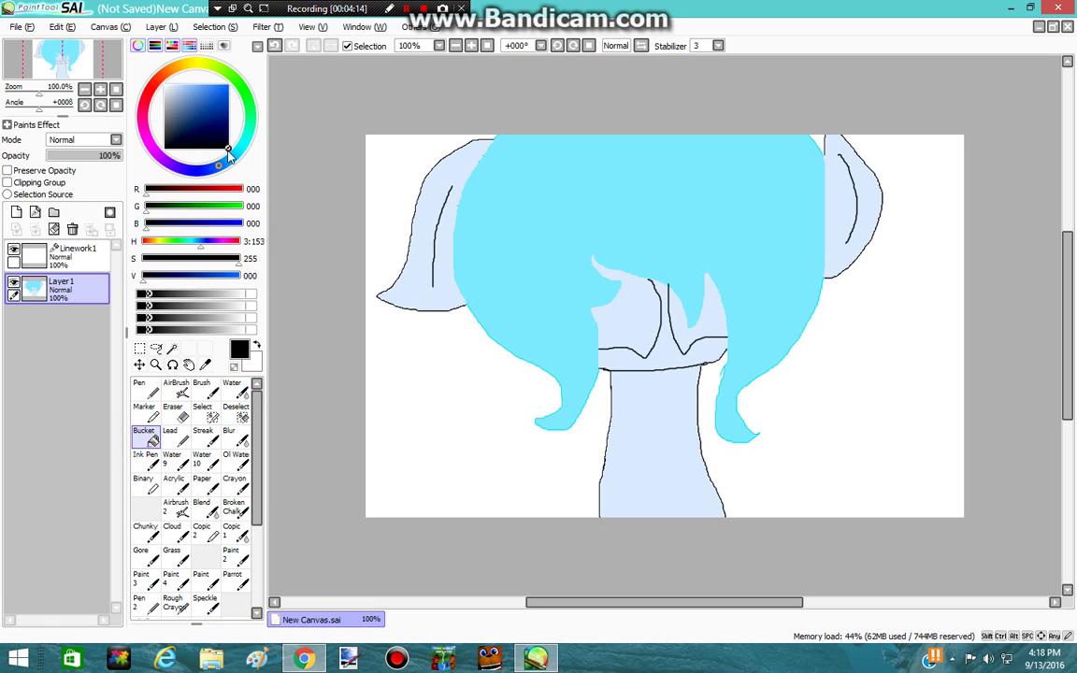
pyautogui.moveTo(208, 131)
pyautogui.mouseDown()
pyautogui.moveTo(182, 108)
pyautogui.moveTo(165, 56)
pyautogui.mouseUp()
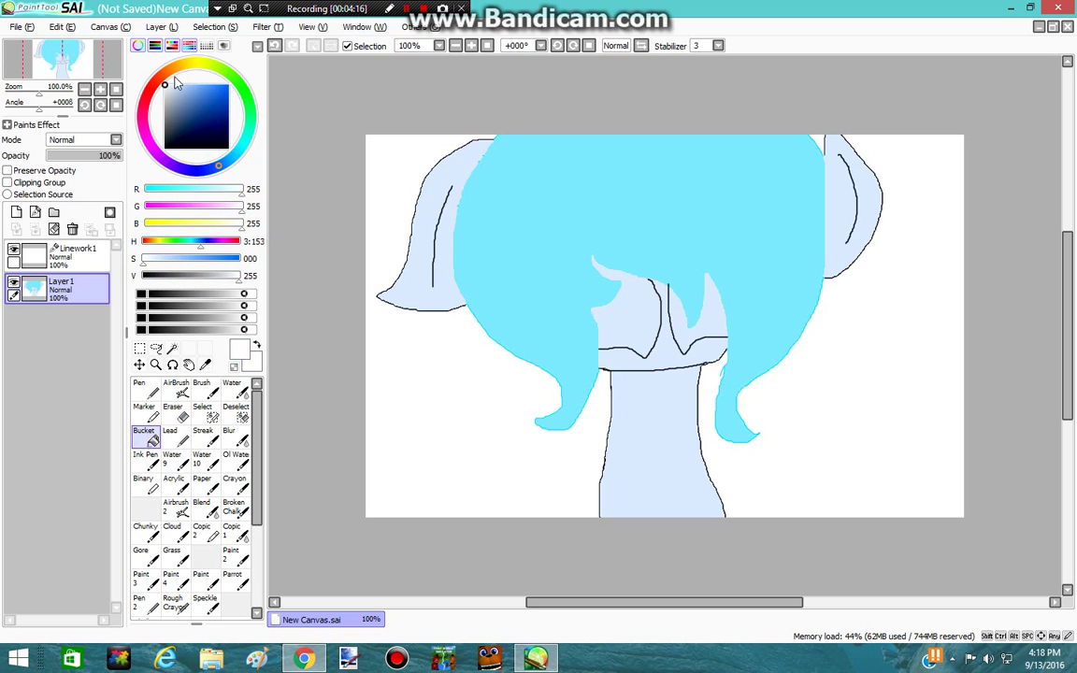
pyautogui.click(644, 325)
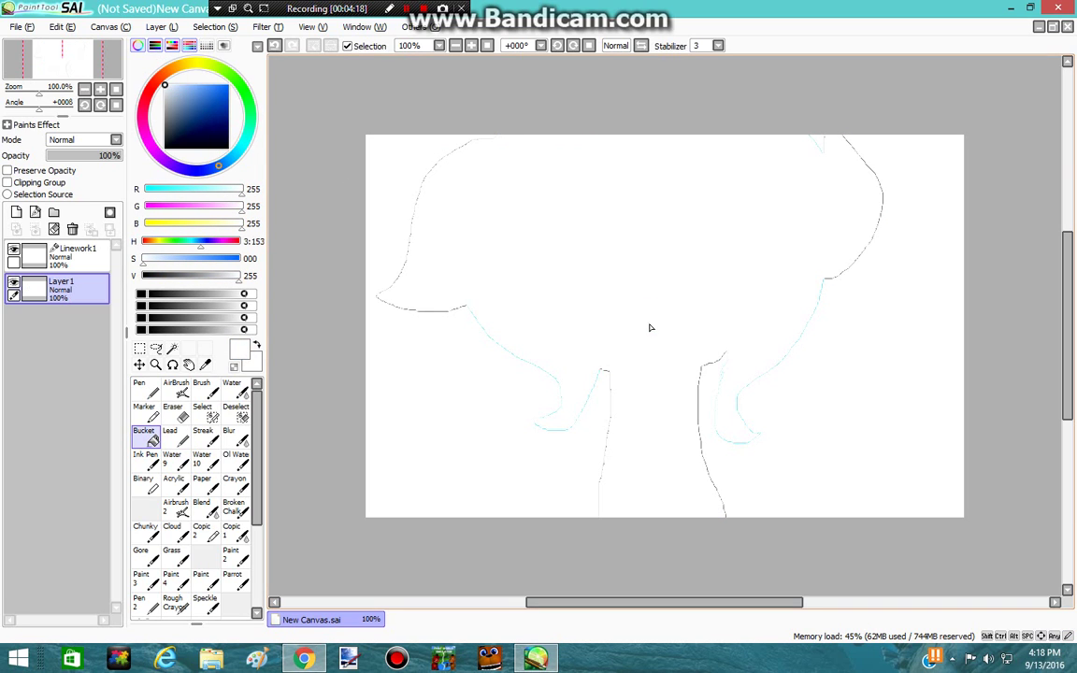
pyautogui.click(71, 28)
pyautogui.click(74, 44)
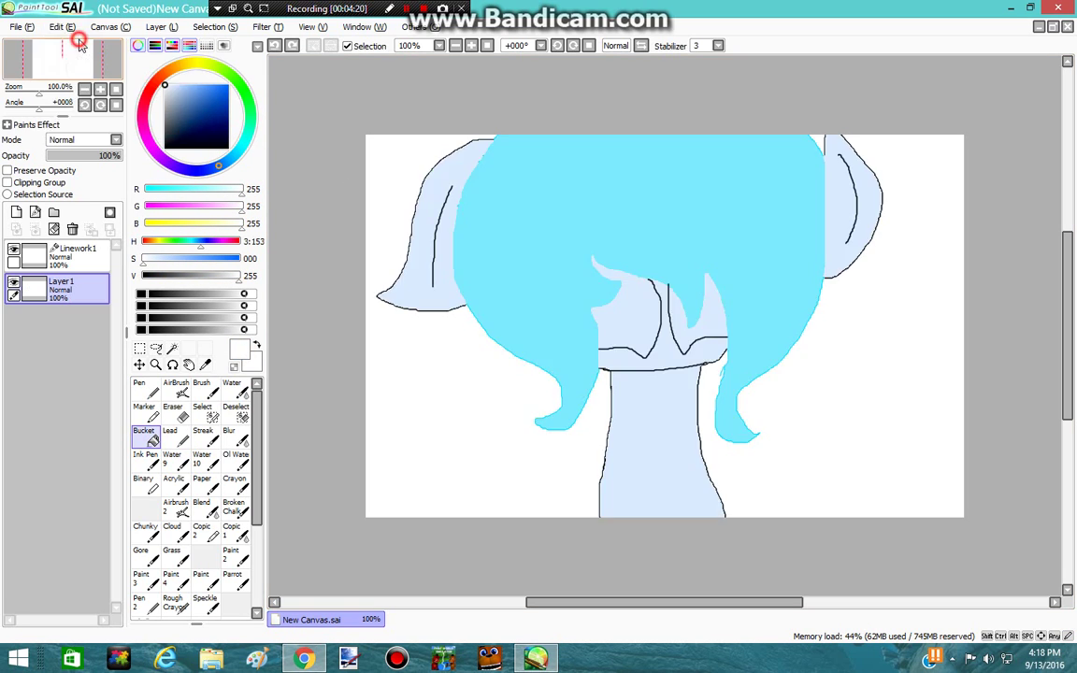
pyautogui.click(173, 412)
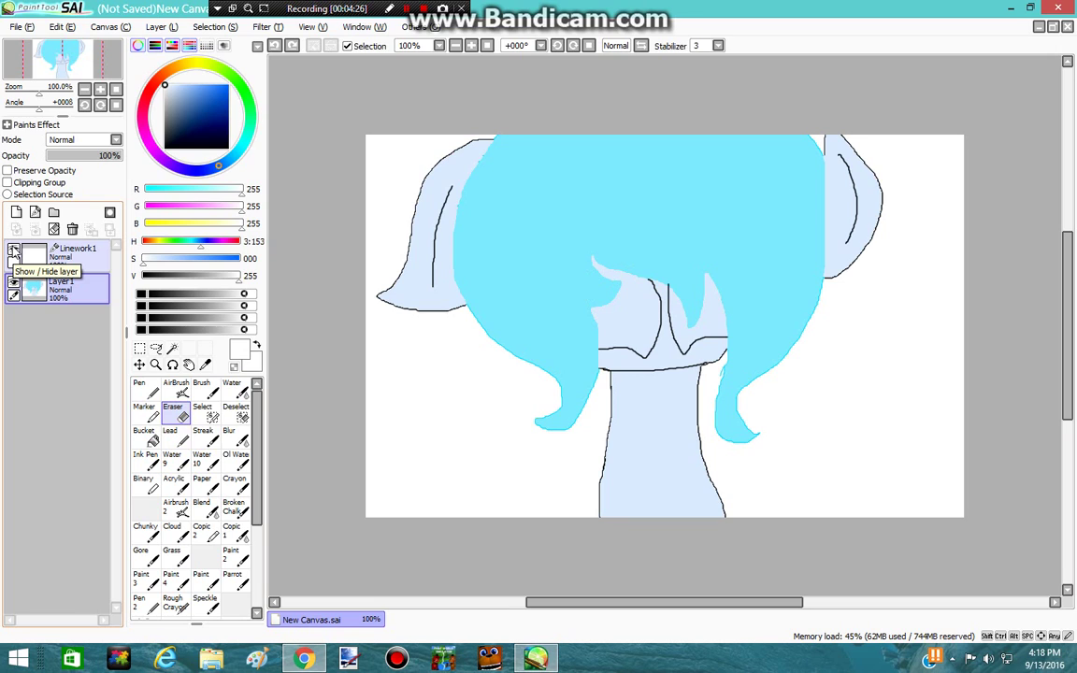
pyautogui.click(13, 249)
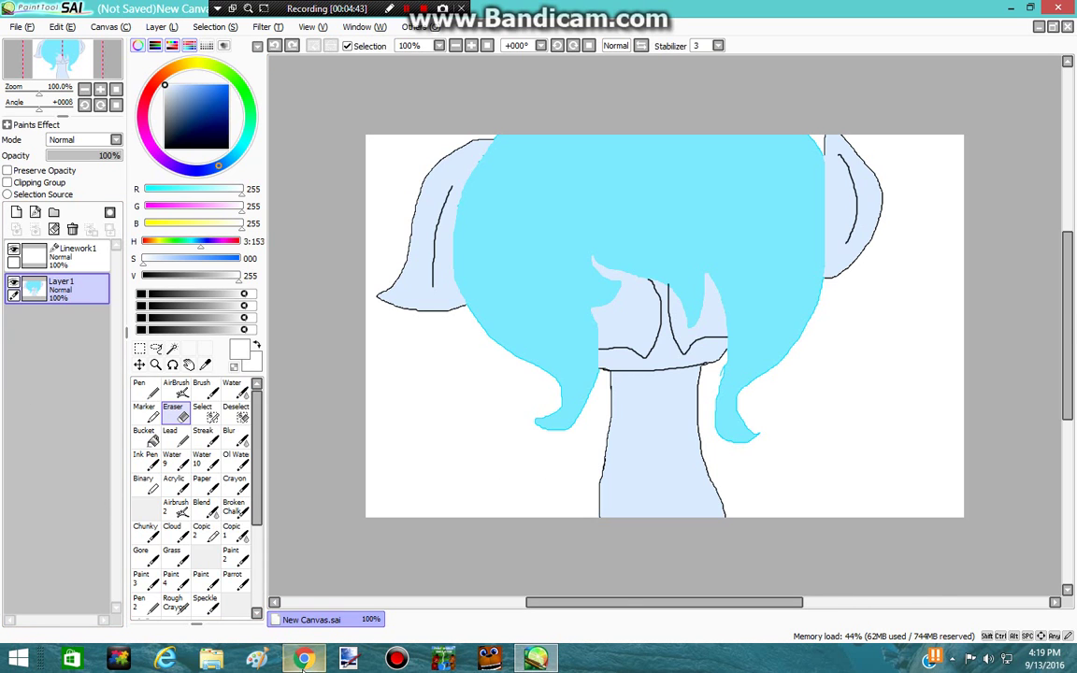
# - Switch to YouTube in Chrome and play the suggested video "Nightmare" Animatronics ~ Hide And Seek, checking back on the drawing
pyautogui.hotkey('alt', 'Tab')
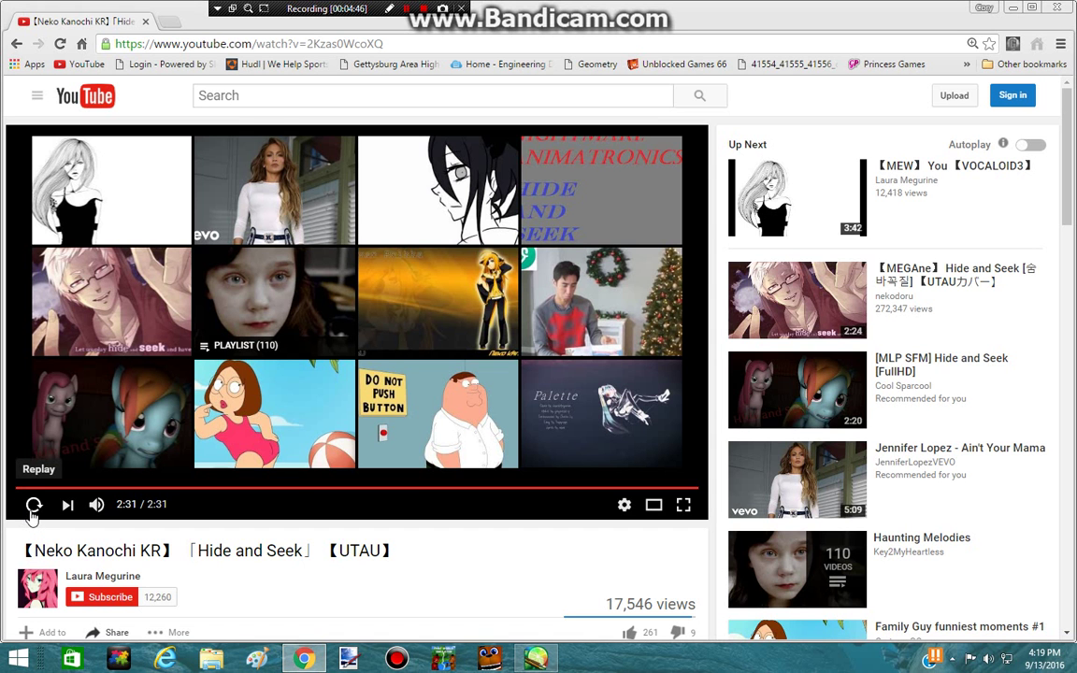
pyautogui.click(620, 185)
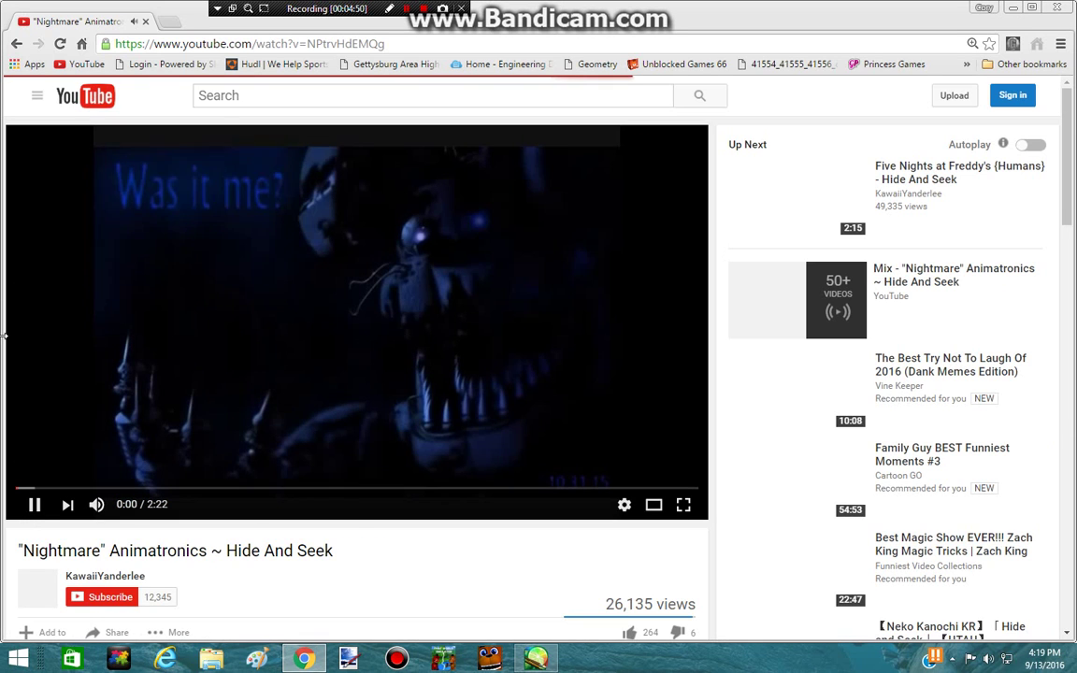
pyautogui.hotkey('alt', 'Tab')
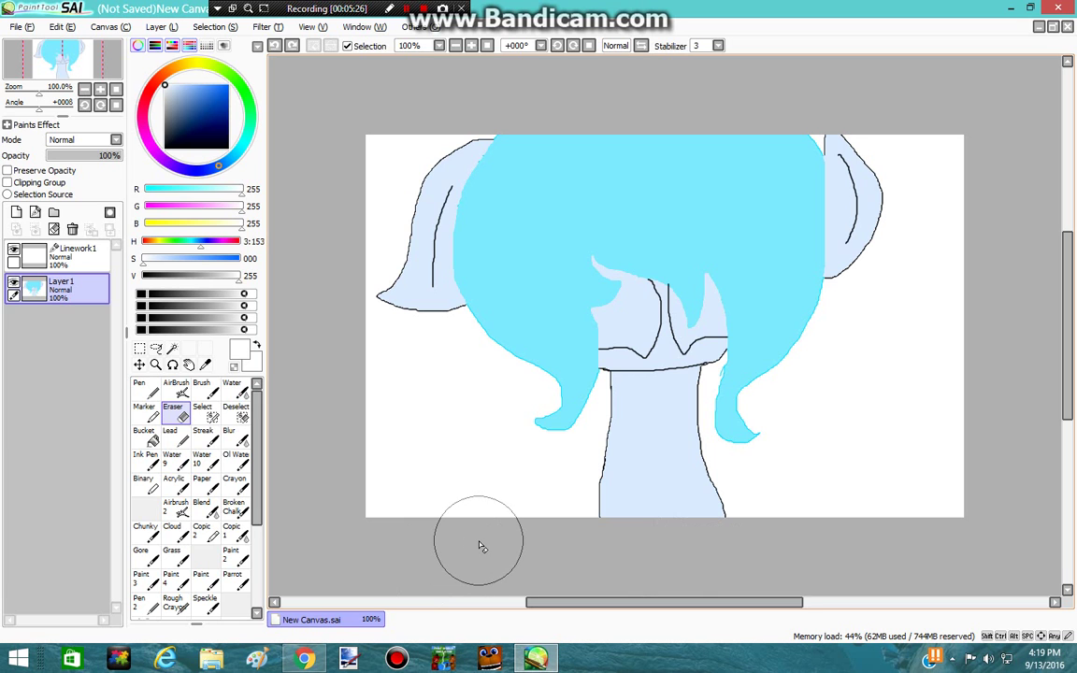
pyautogui.click(305, 659)
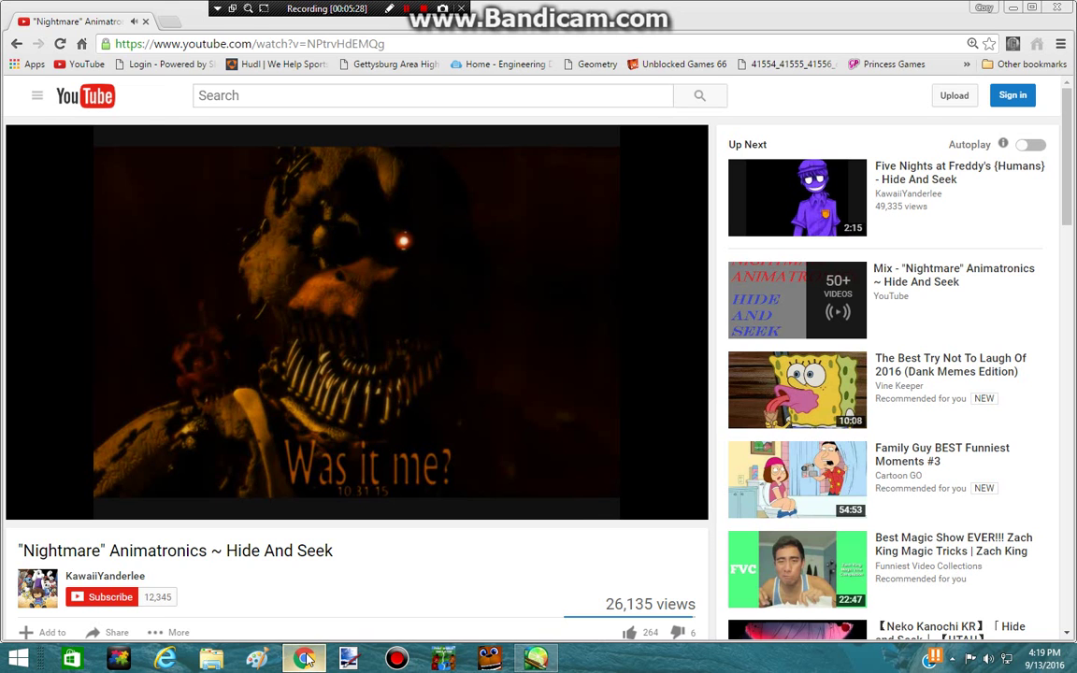
pyautogui.click(305, 658)
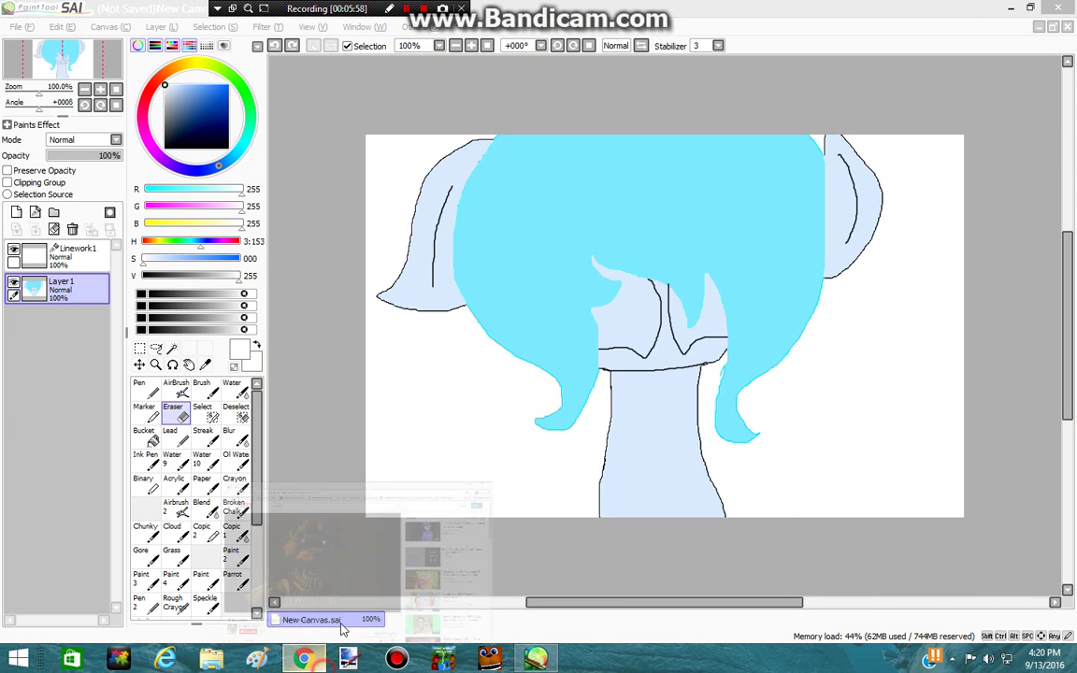
# - Play the suggested video Five Nights at Freddy's {Humans} - Hide And Seek in Chrome and return to the drawing
pyautogui.click(397, 572)
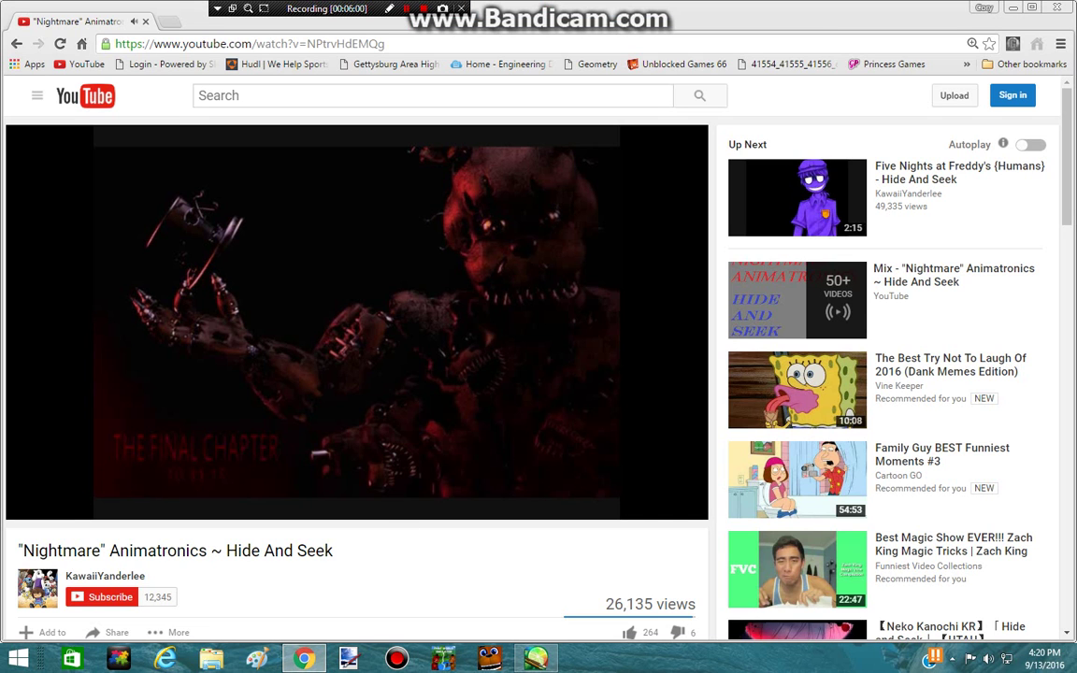
pyautogui.moveTo(319, 404)
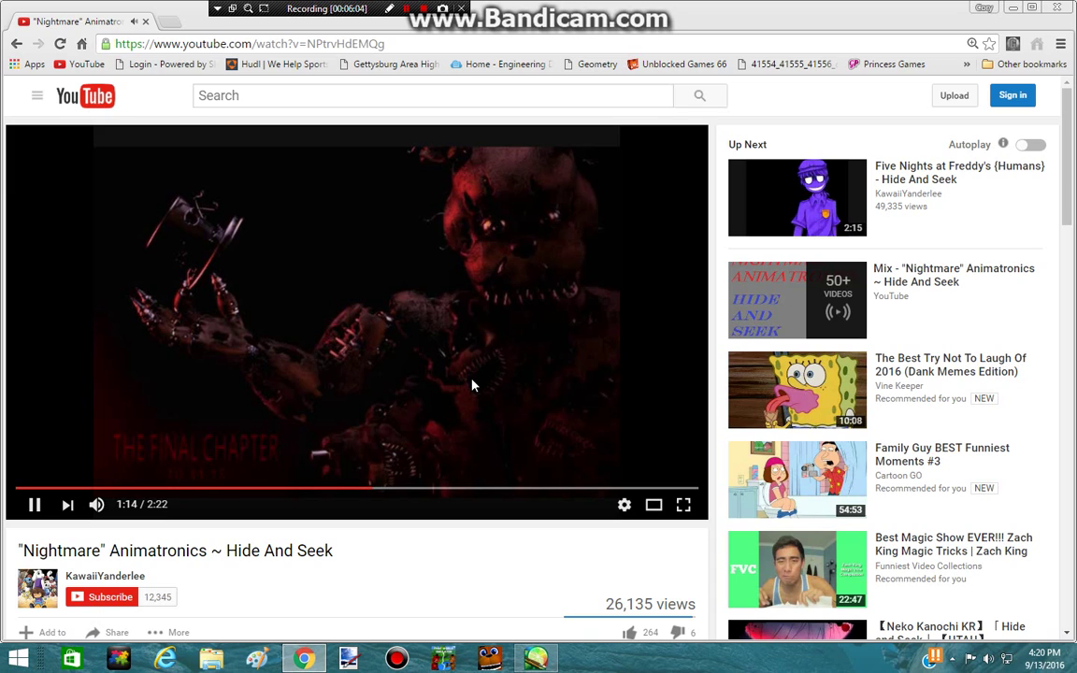
pyautogui.click(385, 308)
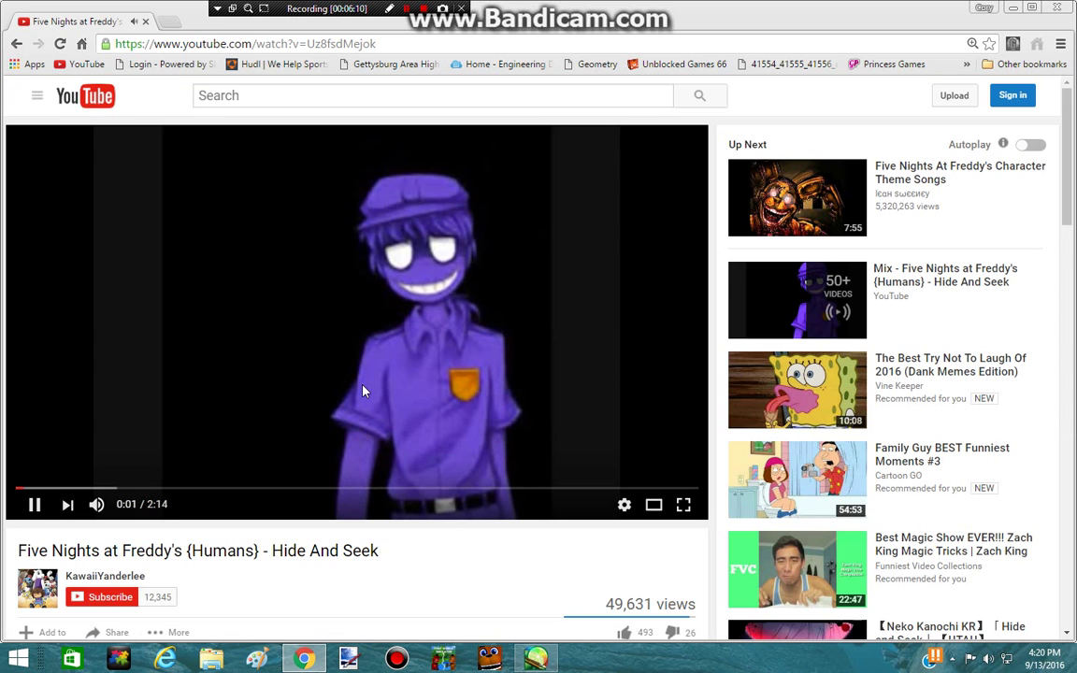
pyautogui.click(315, 654)
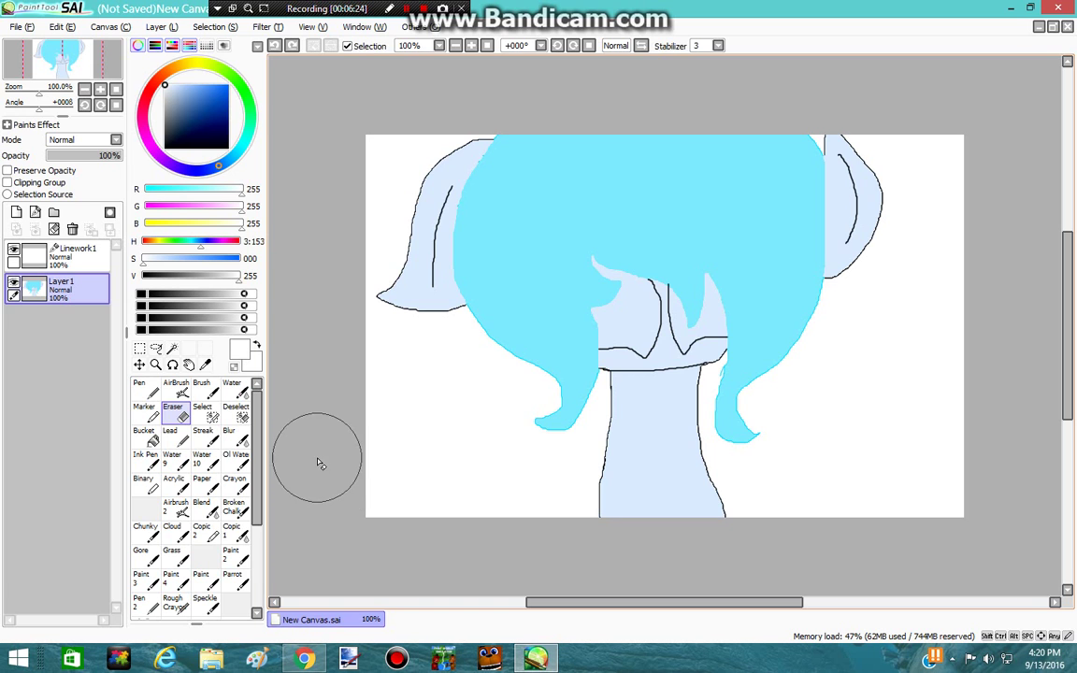
# - Go back to the "Nightmare" Animatronics ~ Hide And Seek video in Chrome, play it, and return to PaintTool SAI
pyautogui.click(304, 659)
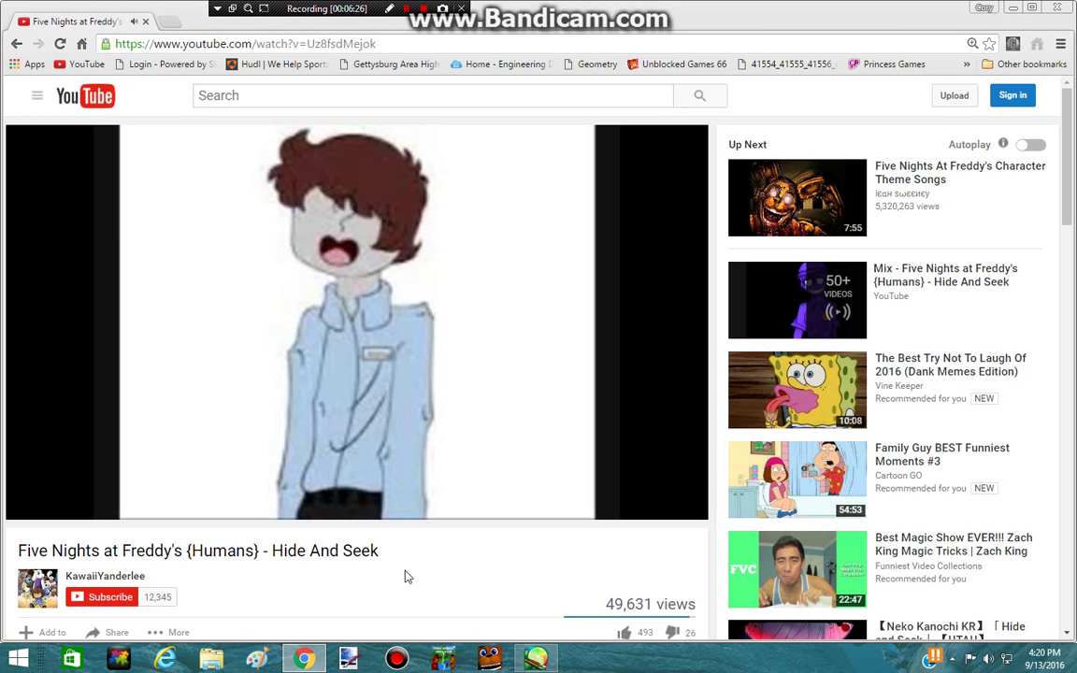
pyautogui.moveTo(138, 460)
pyautogui.click(15, 50)
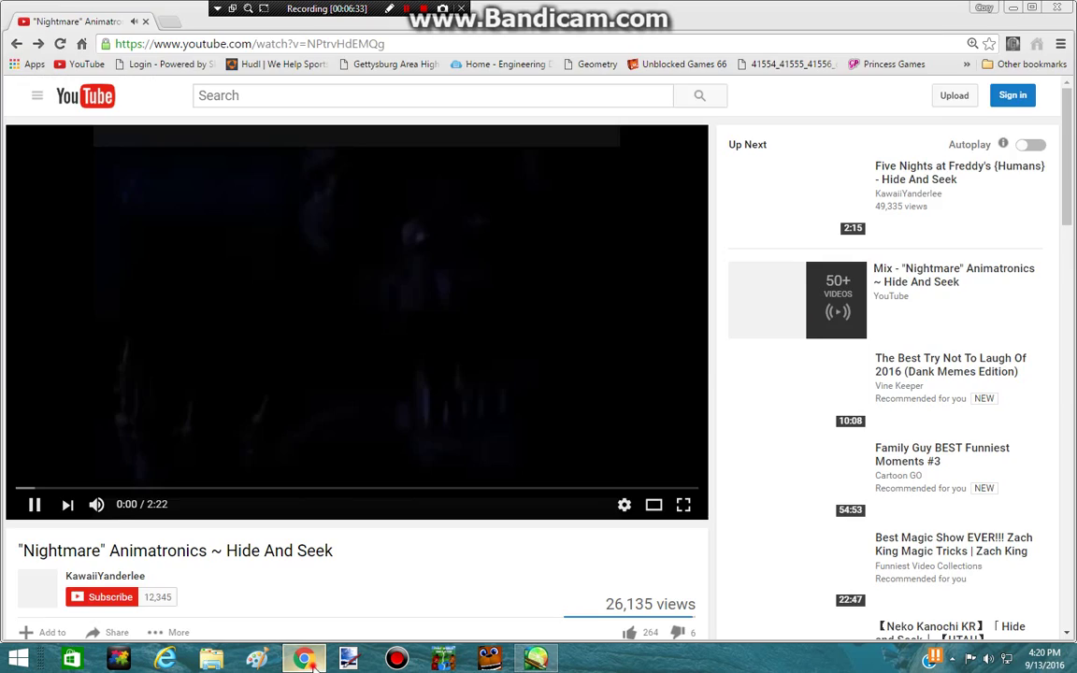
pyautogui.click(314, 662)
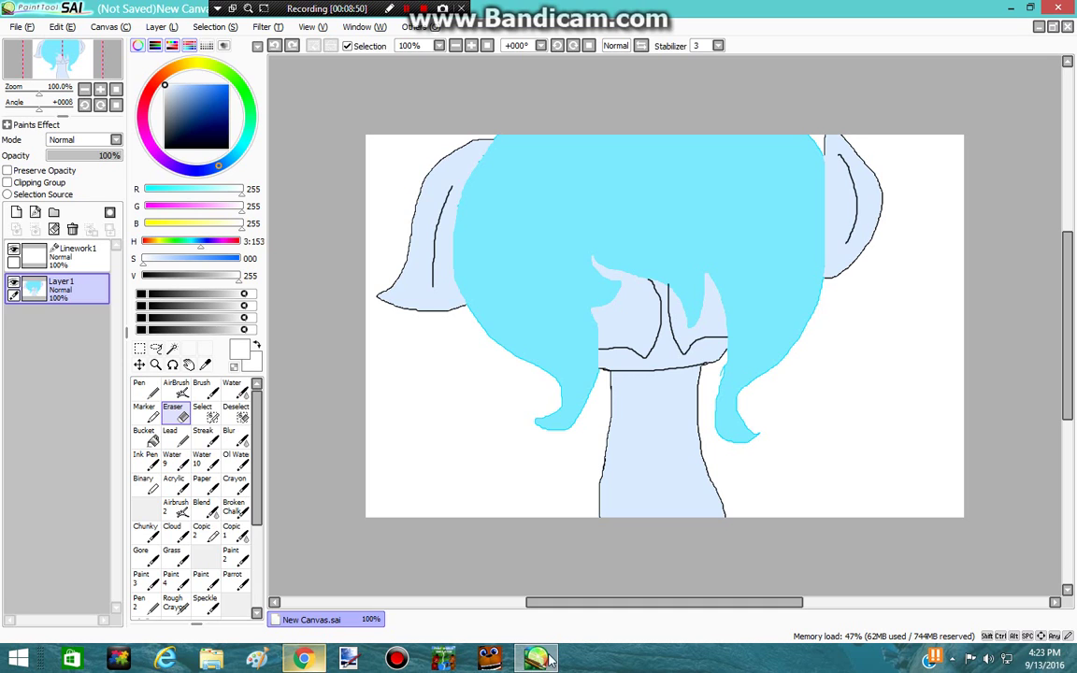
pyautogui.click(304, 659)
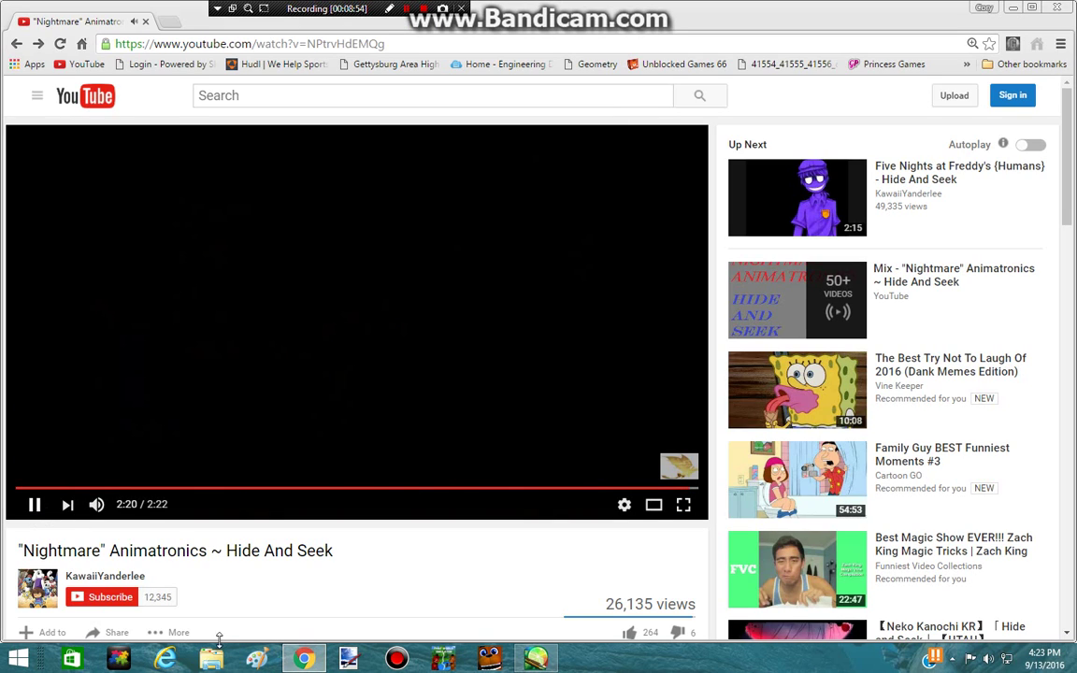
pyautogui.click(306, 660)
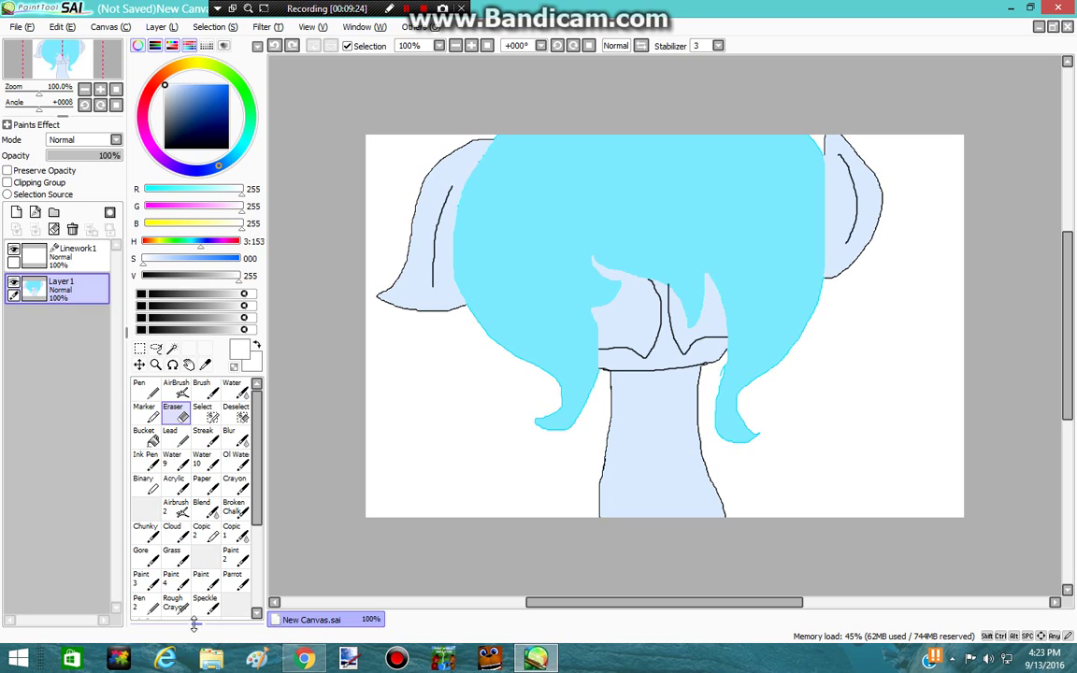
# - Start Five Nights at Freddy's {Humans} - Hide And Seek again in Chrome and switch back to PaintTool SAI
pyautogui.click(304, 659)
pyautogui.click(806, 218)
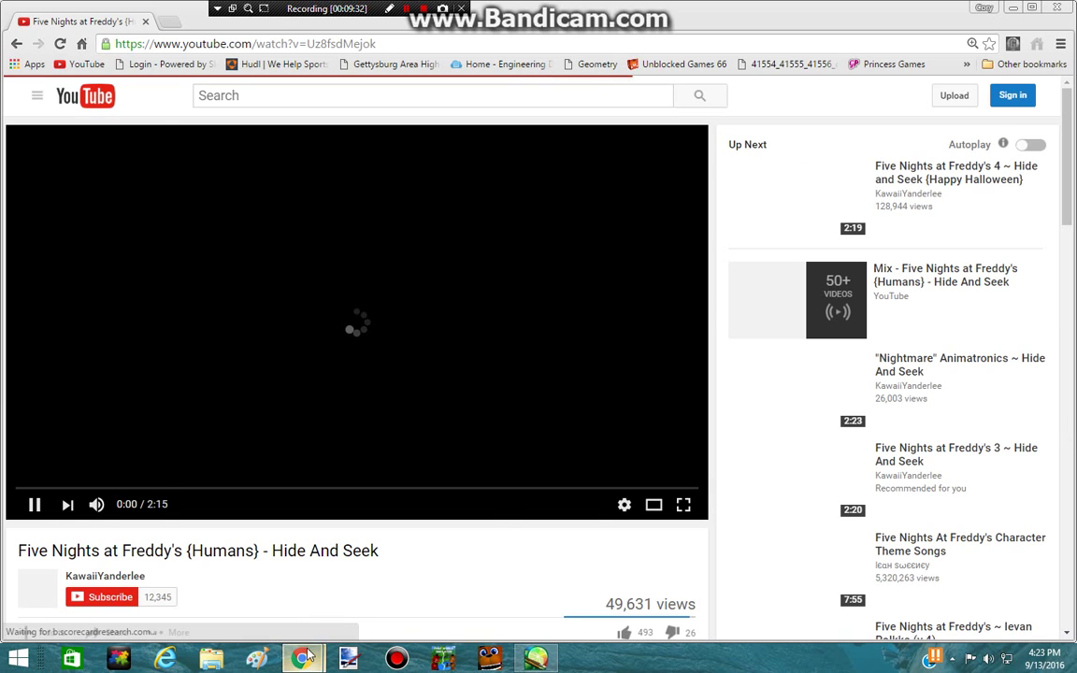
pyautogui.click(538, 659)
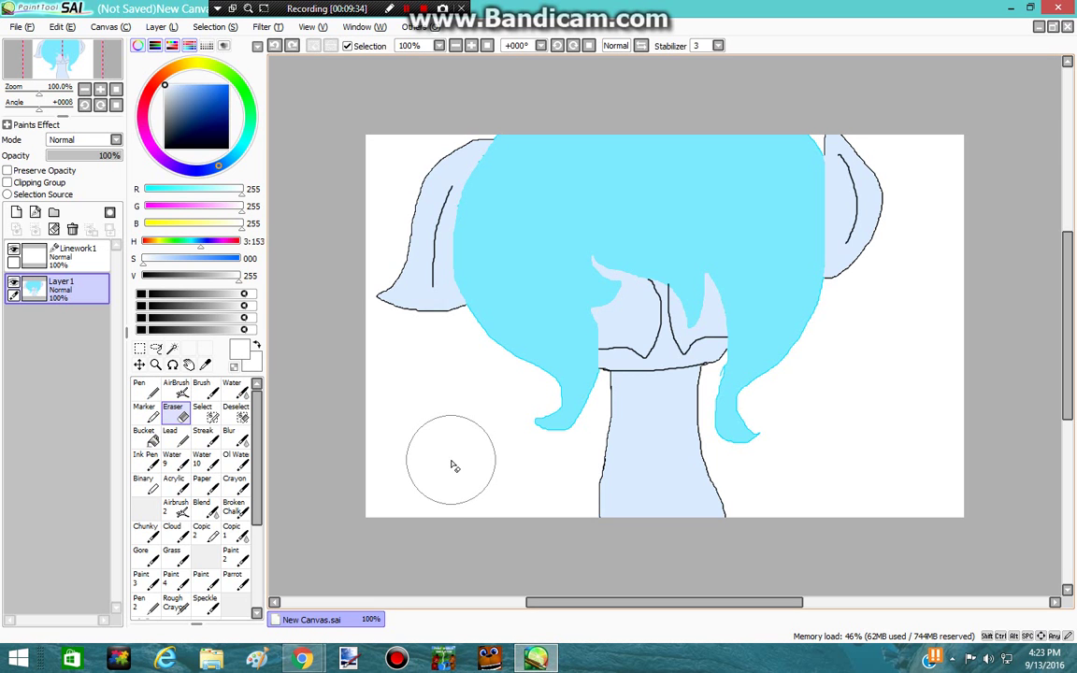